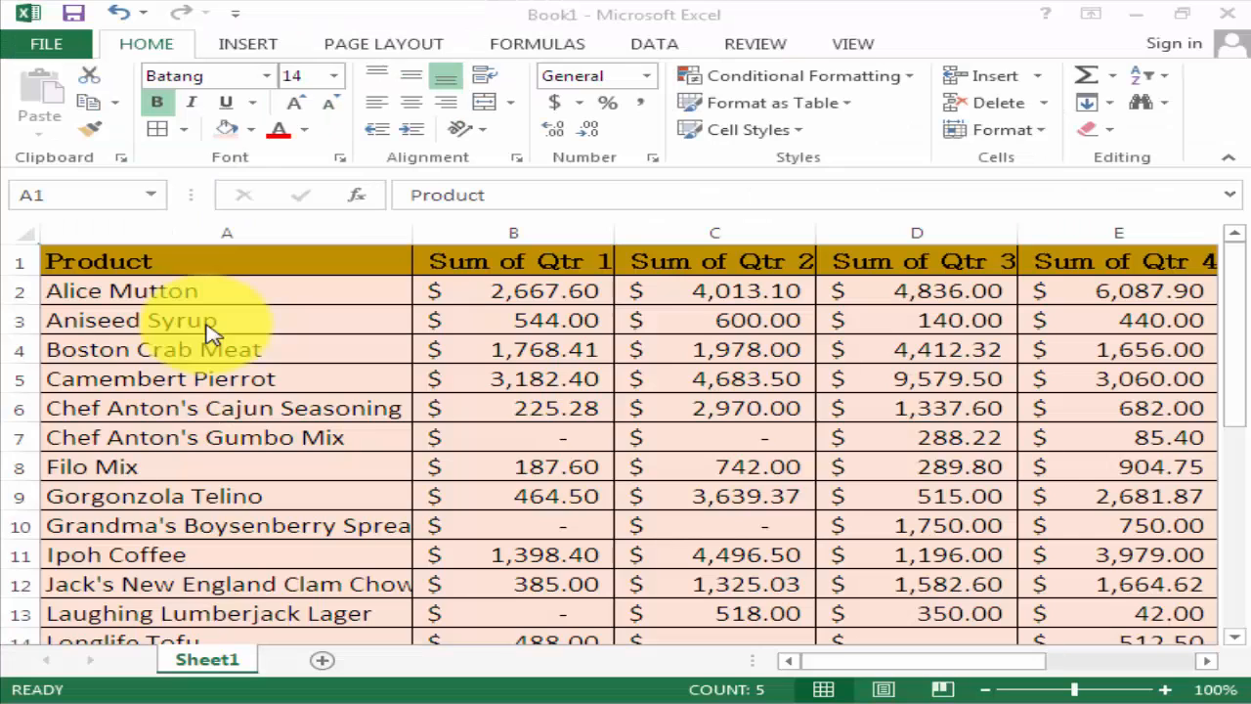
- Change the font of the header row in row 1 to Arial
click(472, 23)
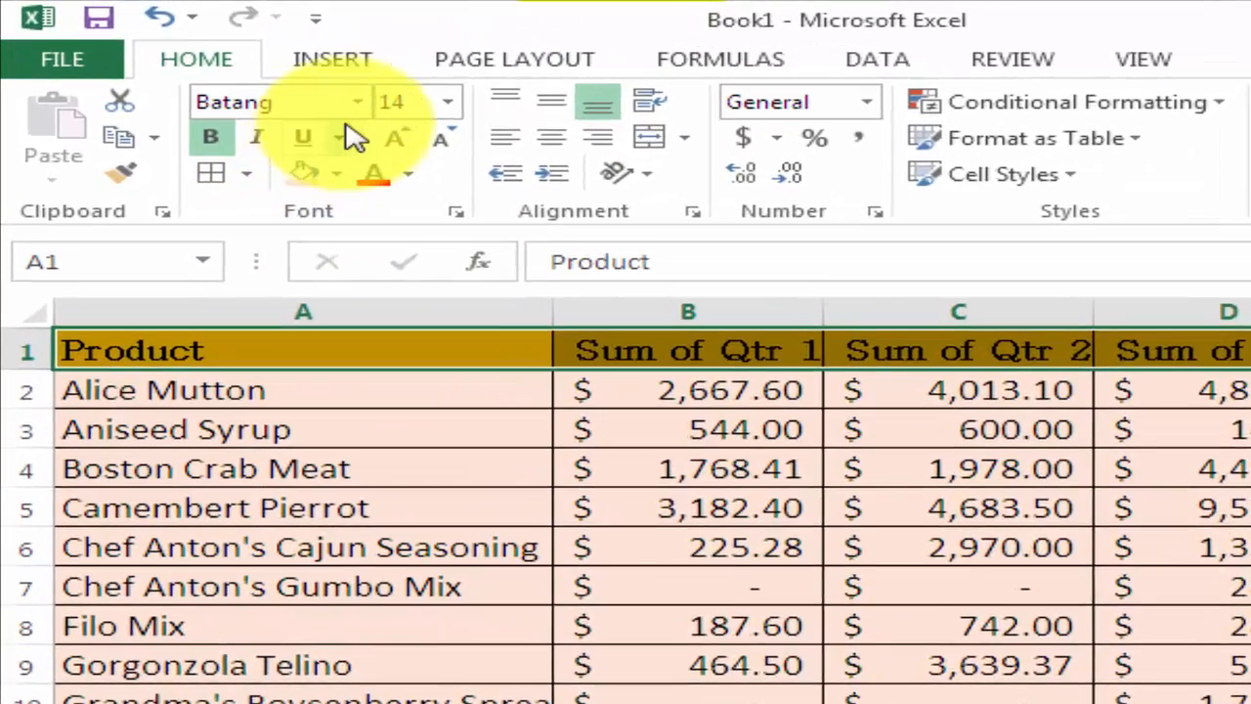
click(267, 75)
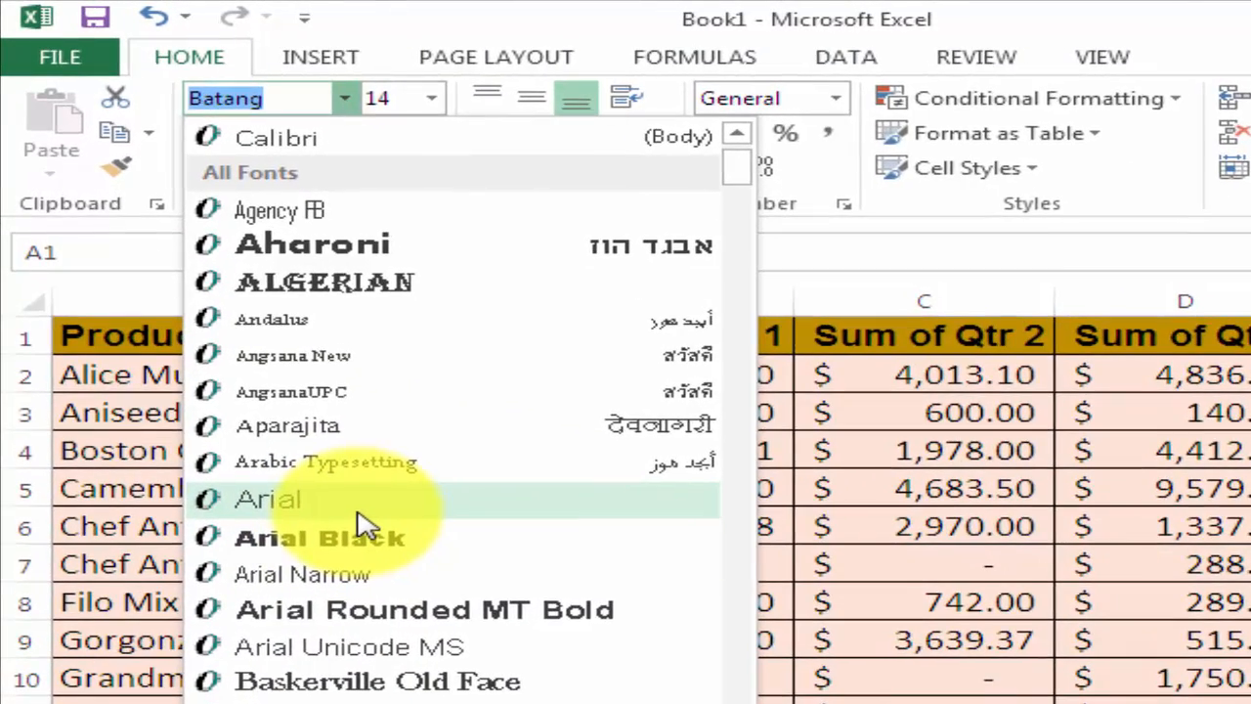
click(357, 500)
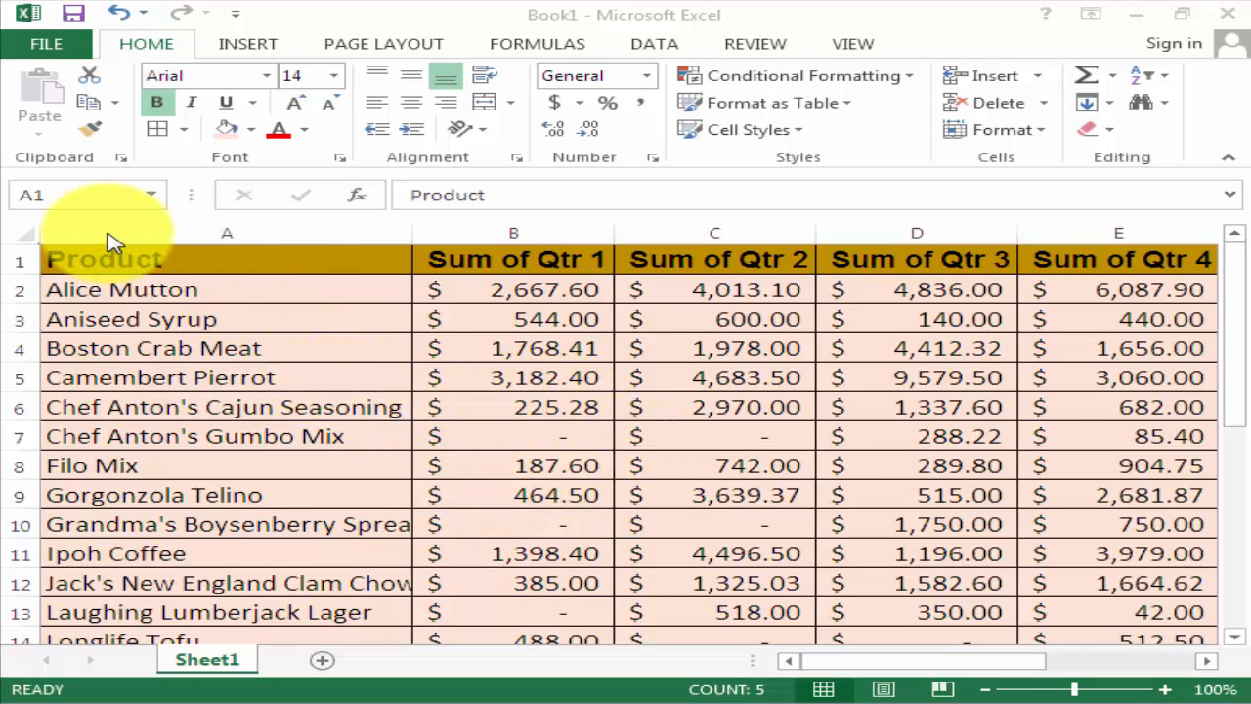
- Enlarge the header row's font stepwise to size 22, and shrink it stepwise to size 16
click(479, 10)
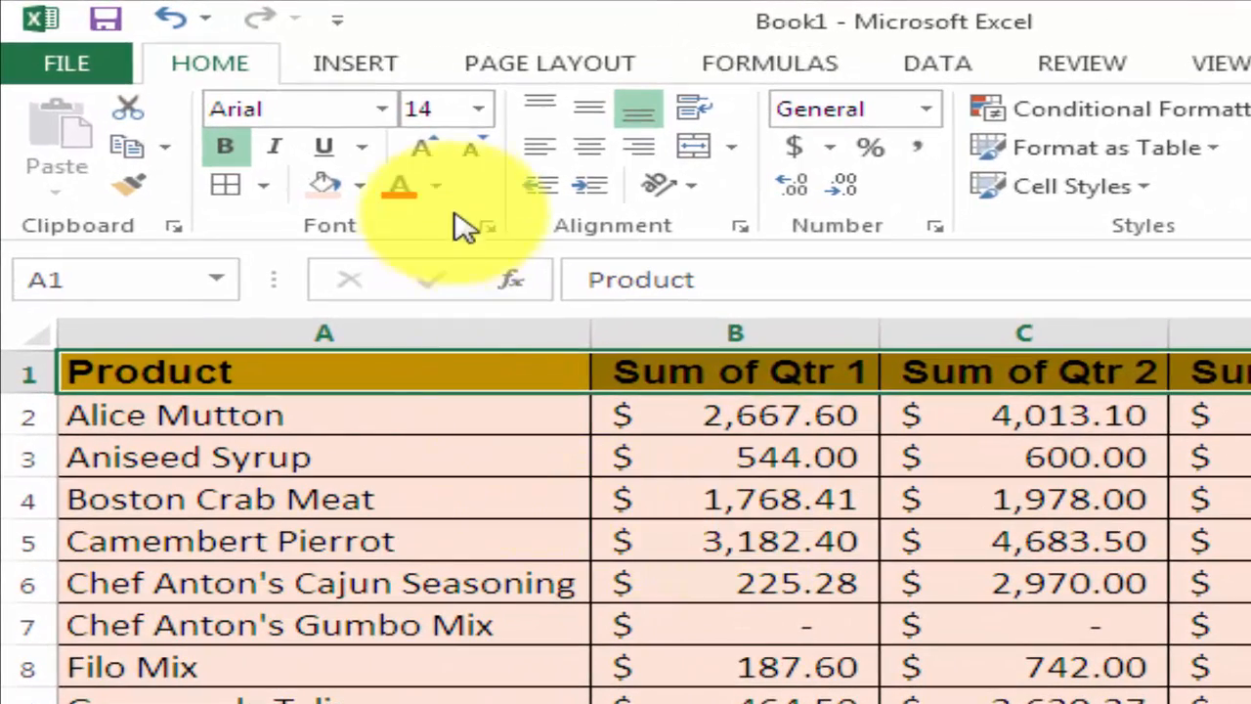
click(427, 150)
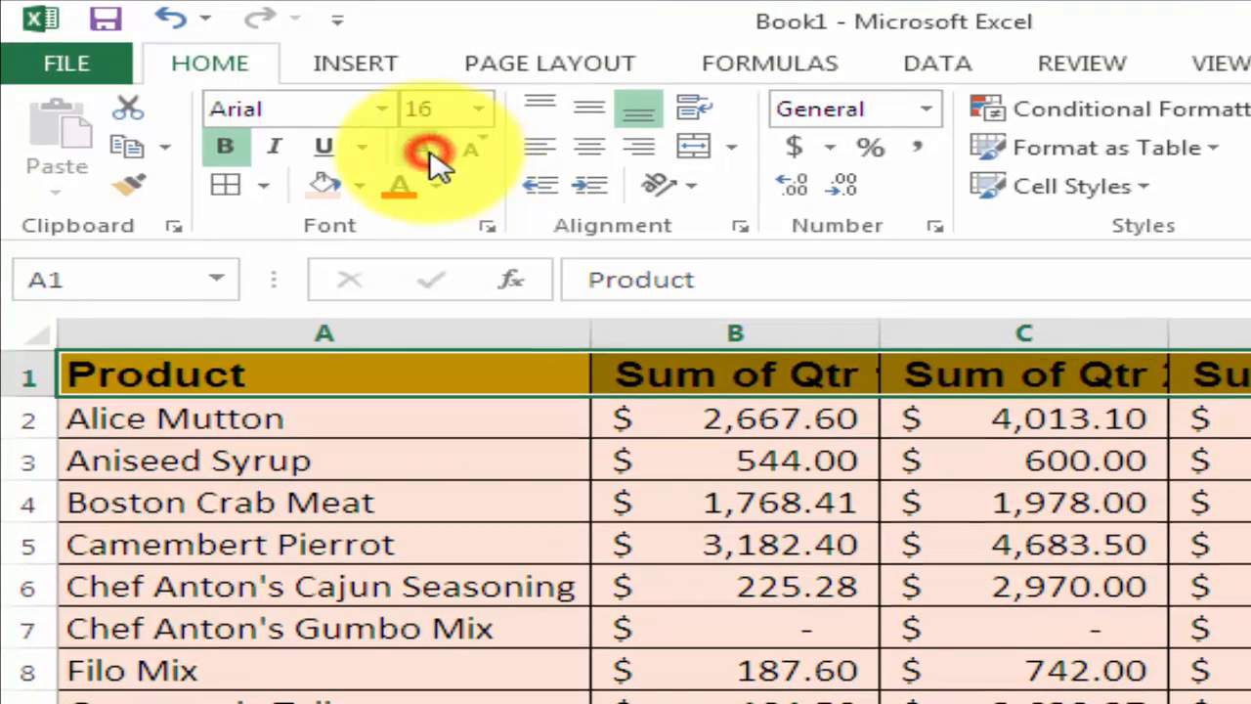
click(430, 155)
click(430, 154)
click(430, 154)
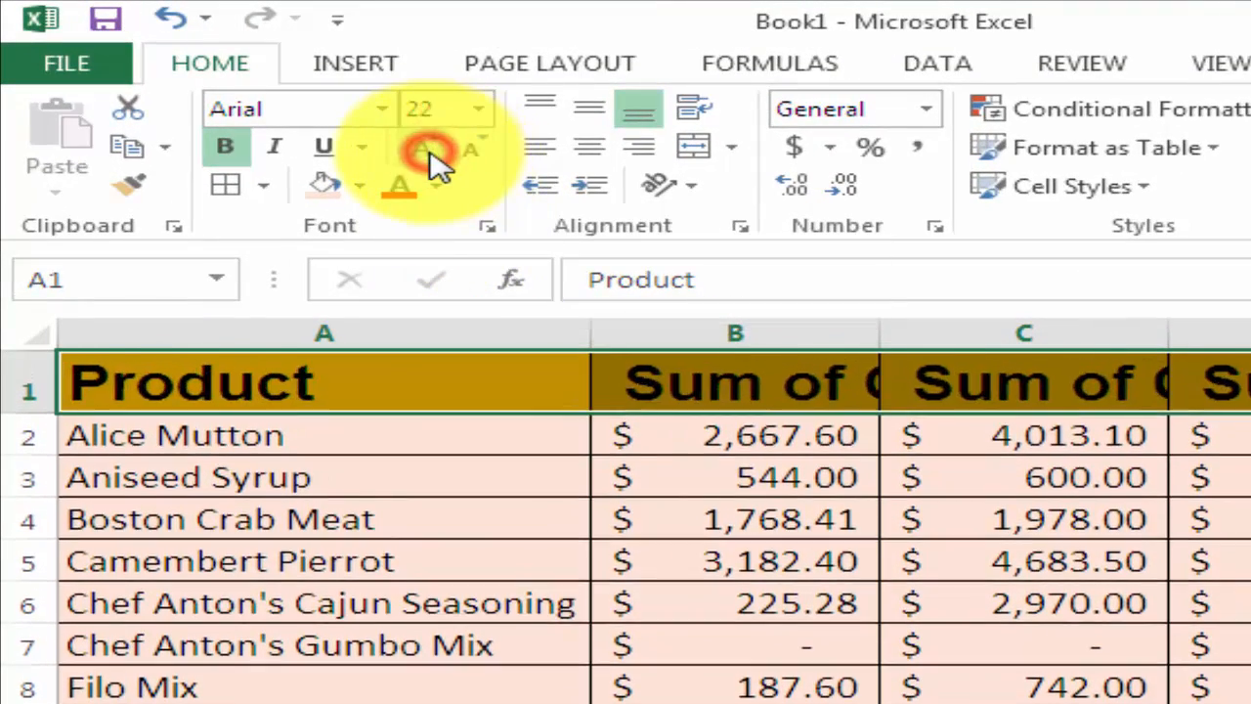
click(479, 153)
click(479, 153)
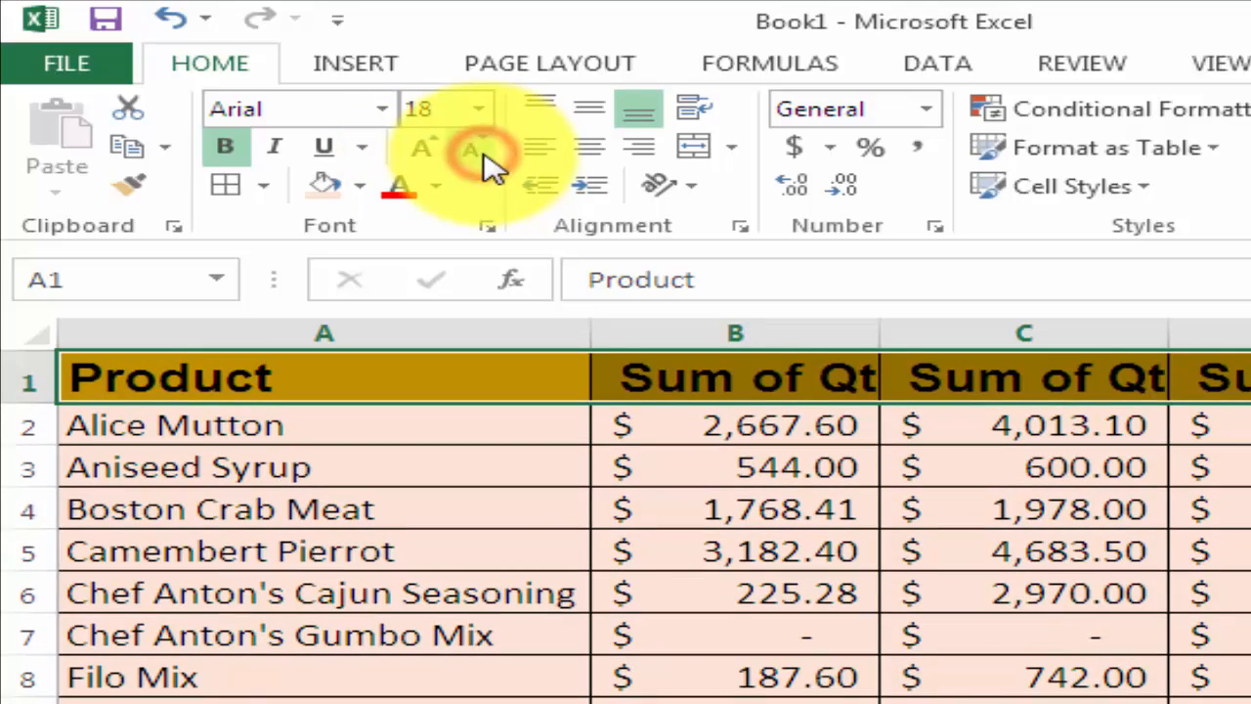
click(479, 152)
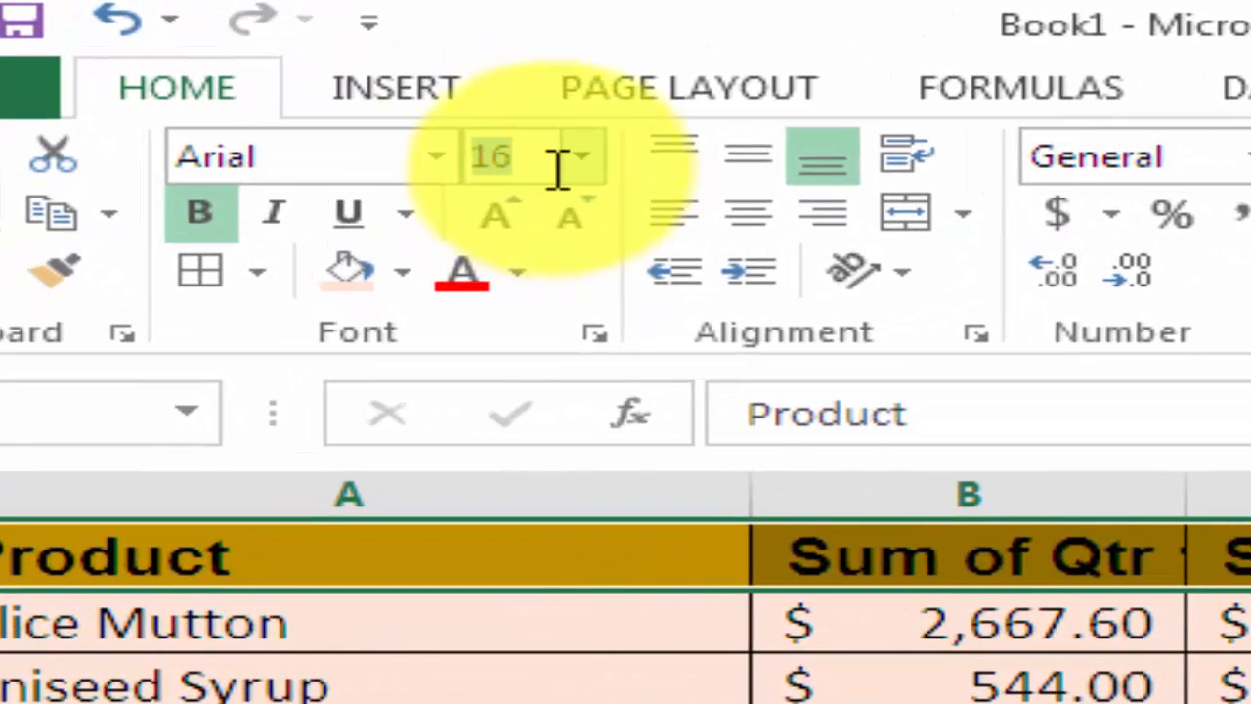
- Set the header row's font size to 18
double_click(541, 157)
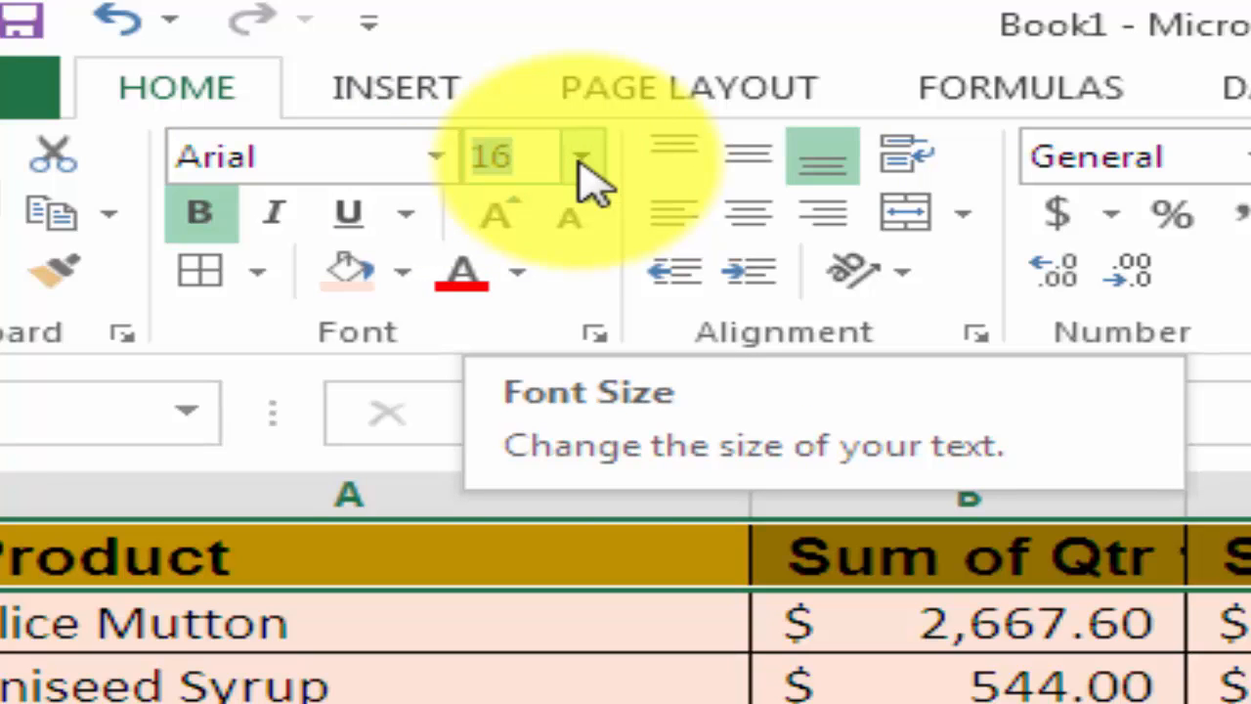
text(18)
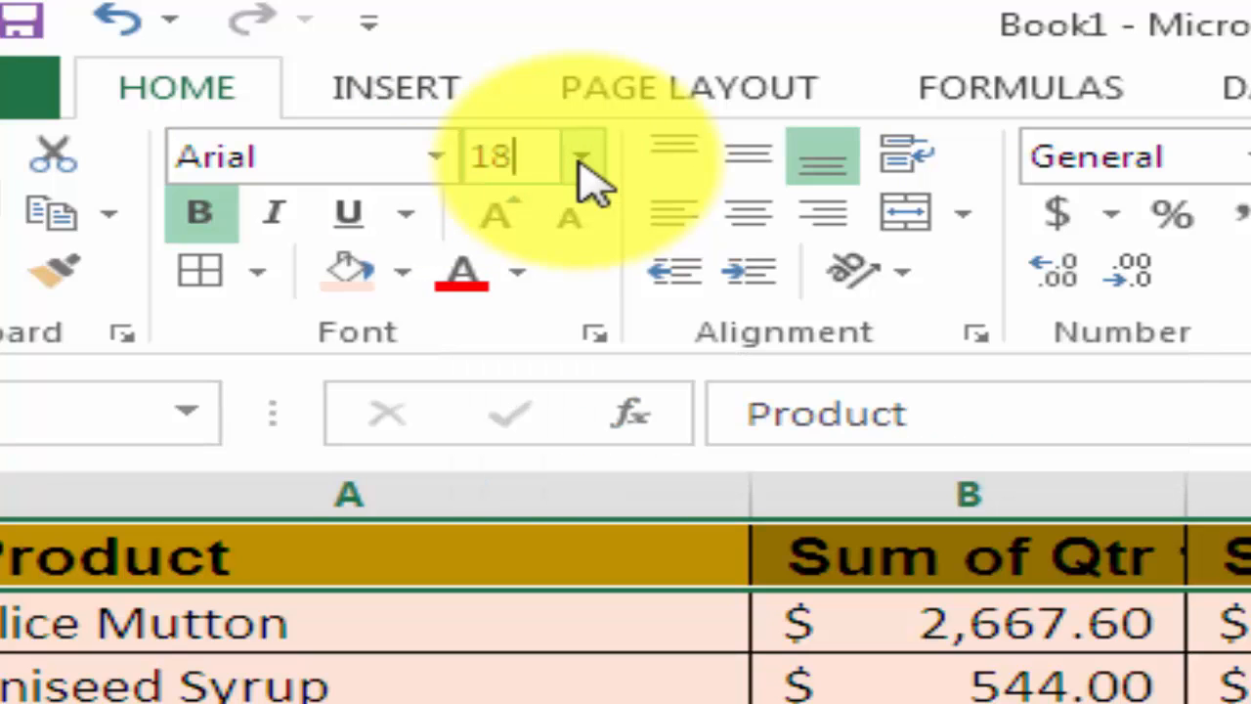
key(Return)
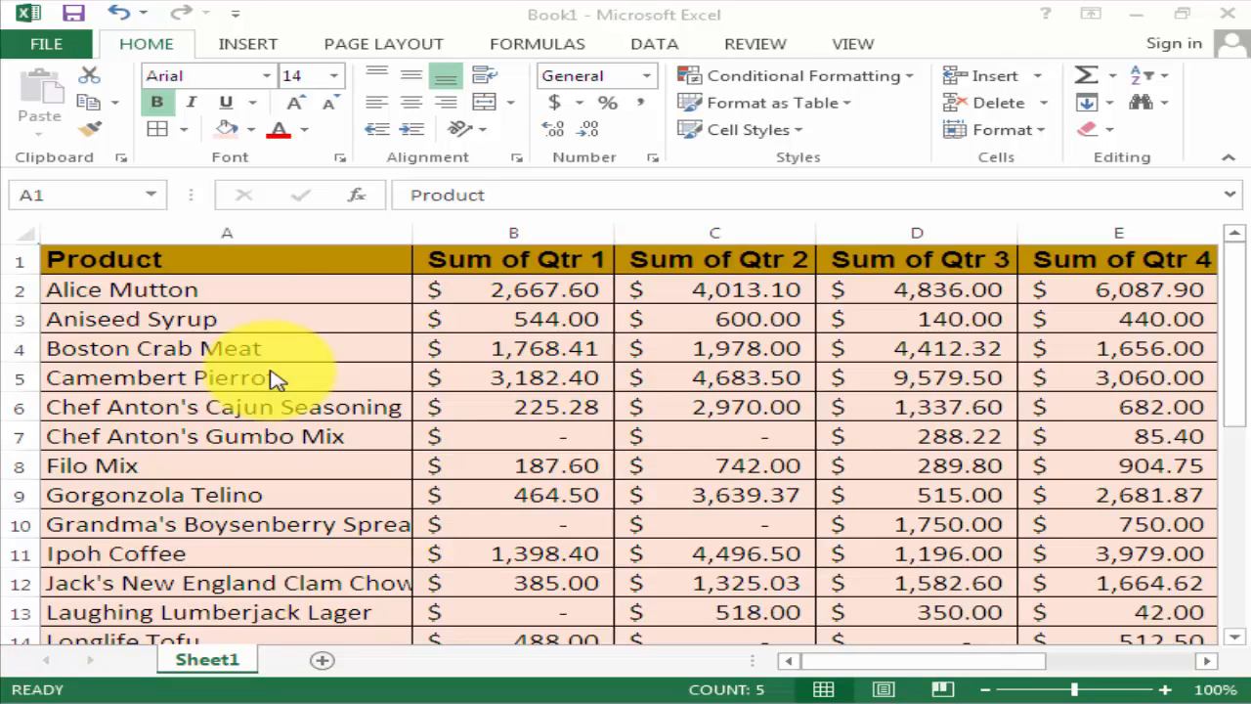
- Set the header row's font color to the standard blue, and bring up the additional font color choices
click(355, 14)
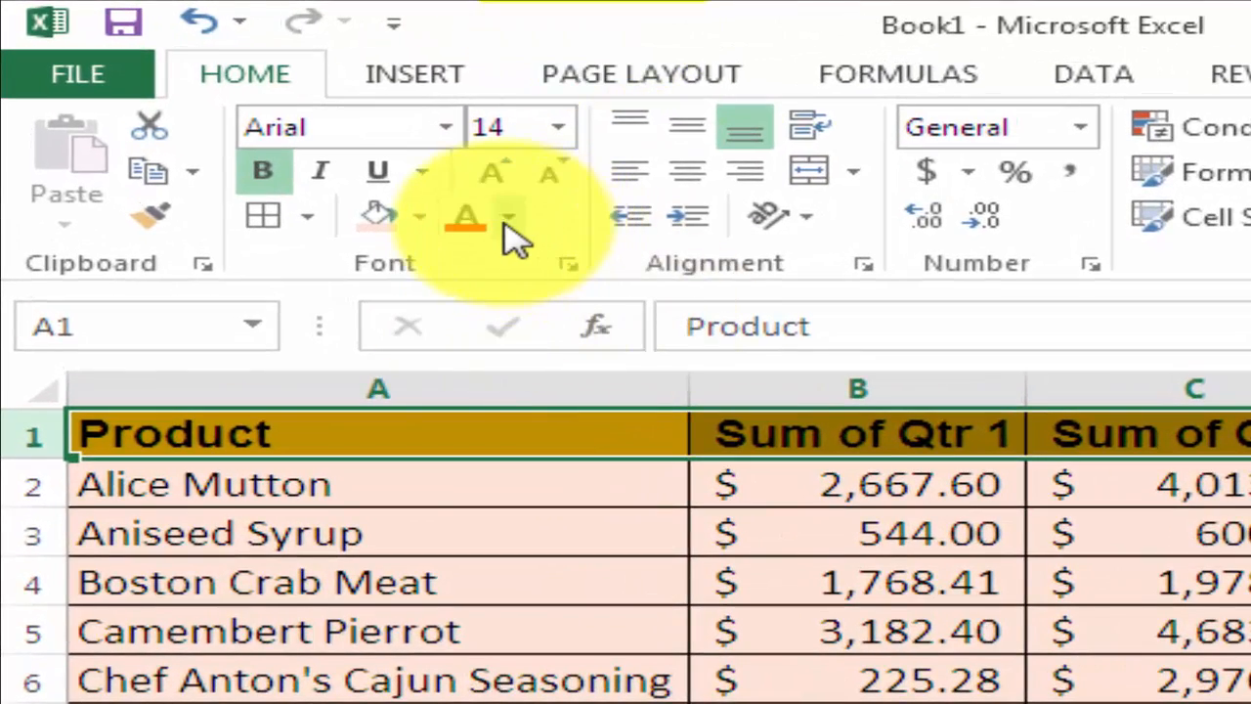
click(508, 217)
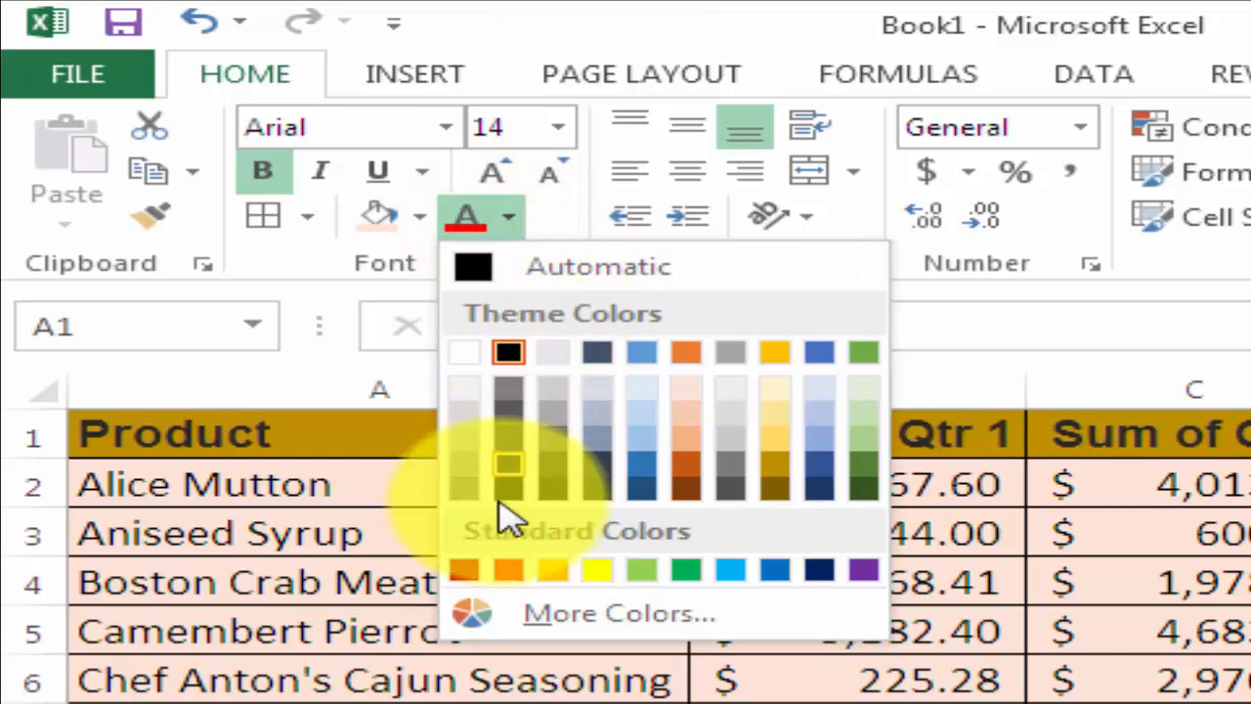
click(771, 577)
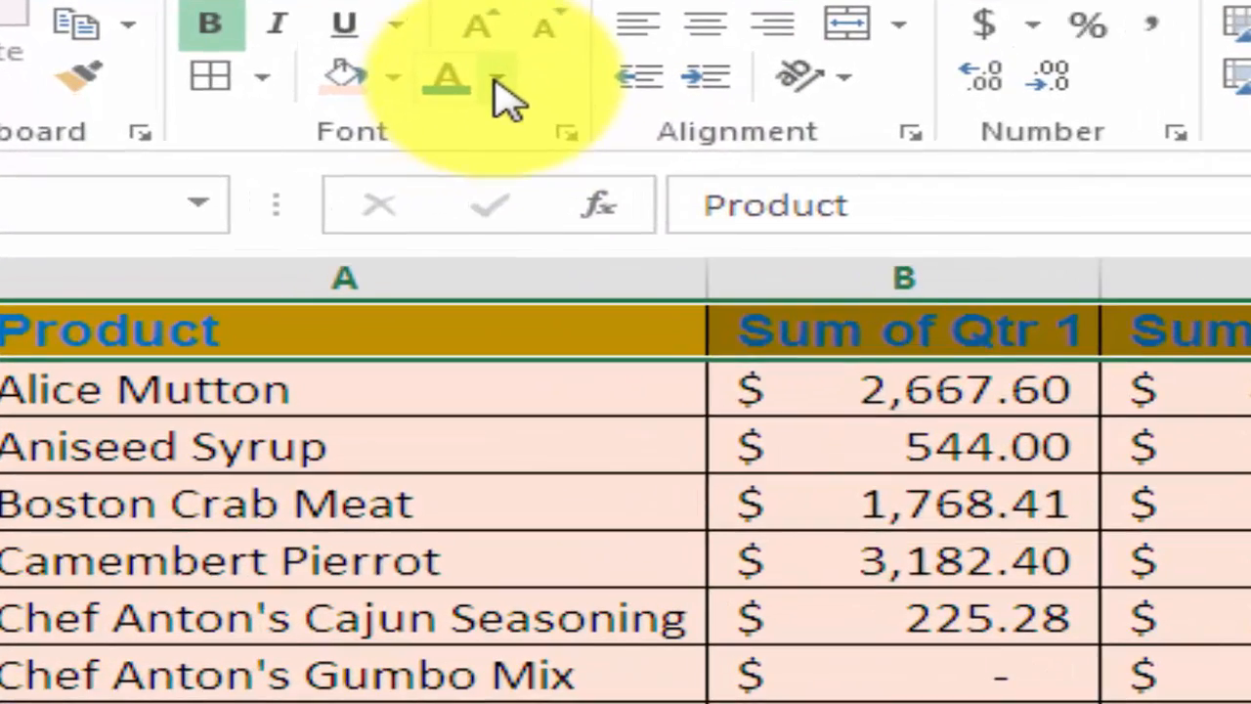
click(316, 129)
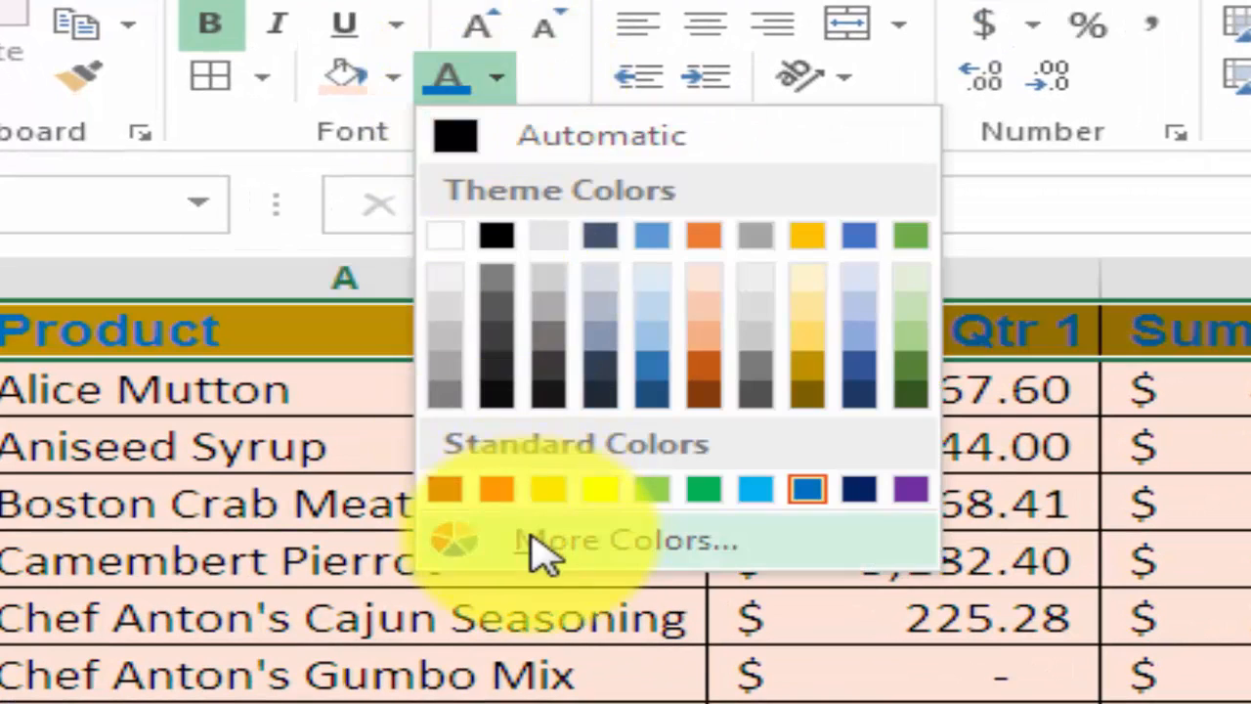
click(553, 558)
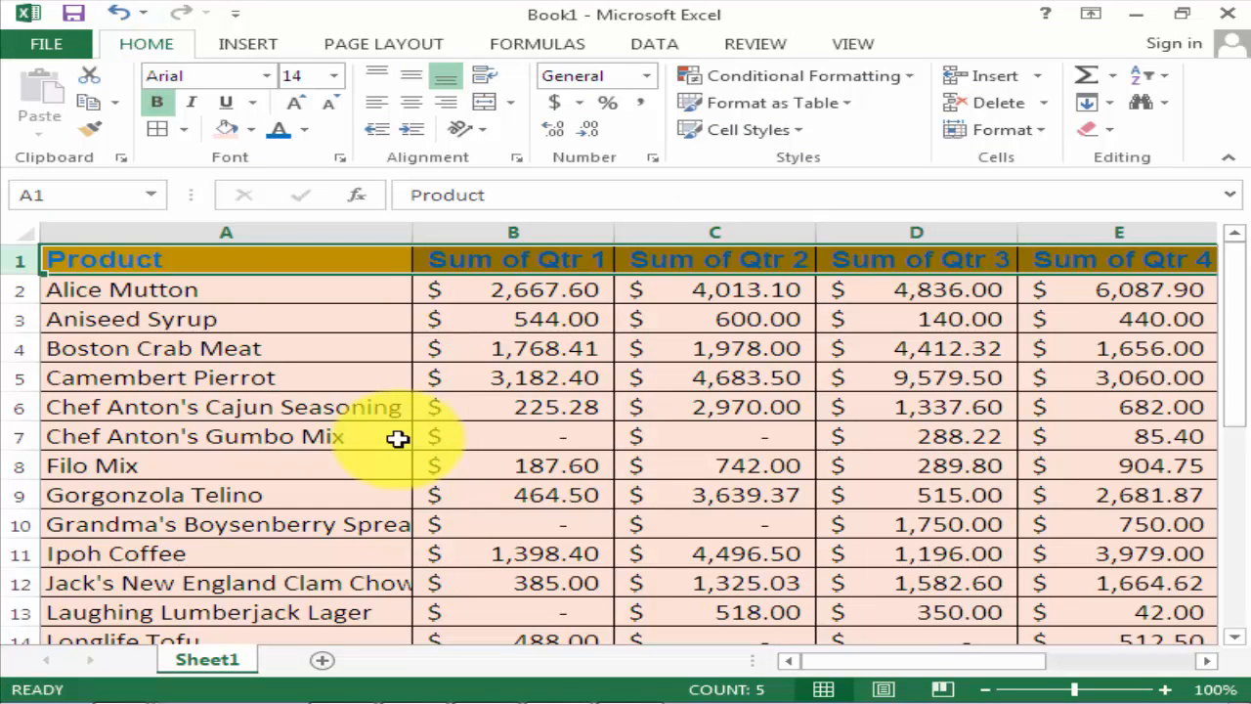
- Apply bold formatting to the whole header row in row 1
click(418, 403)
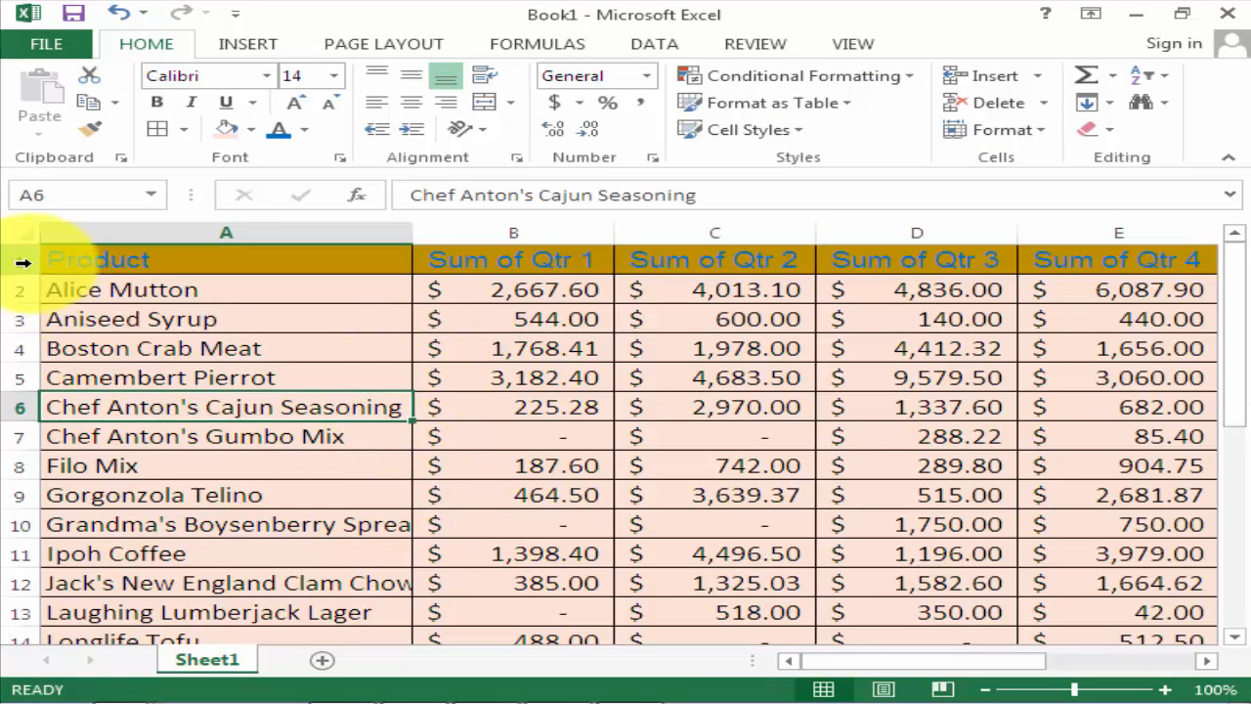
click(29, 262)
click(158, 103)
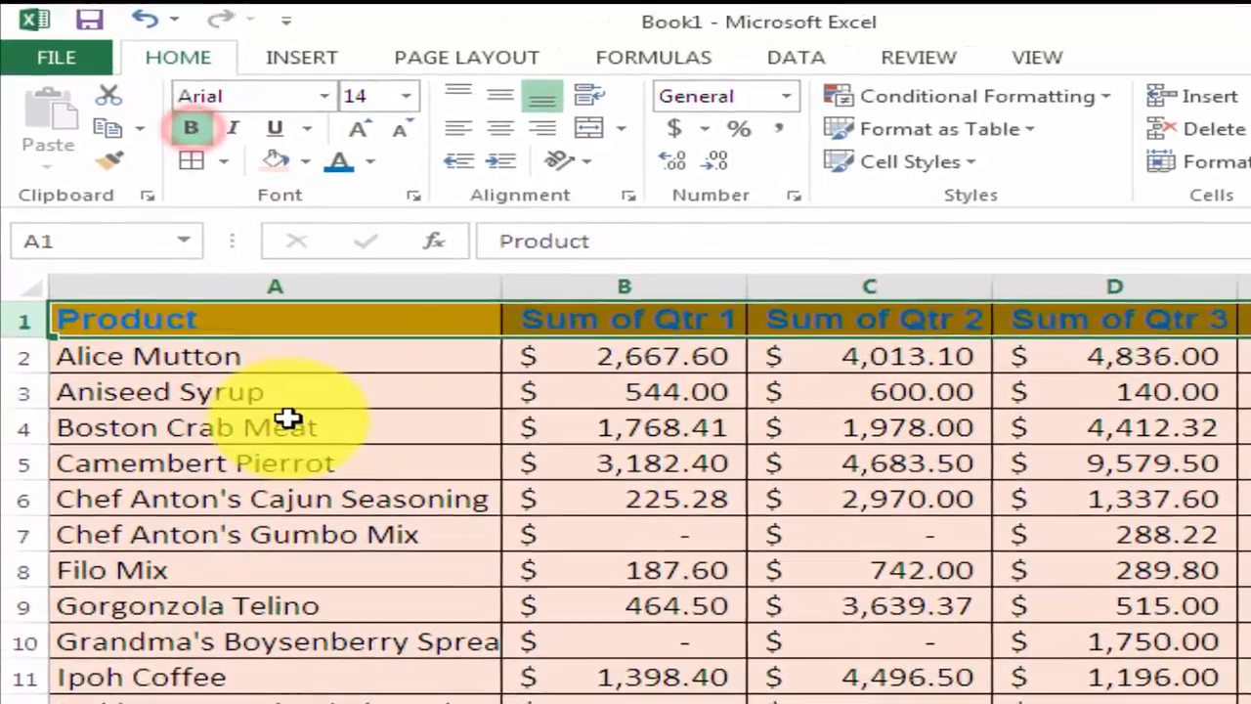
click(234, 344)
- Italicize the header row's text, check the look with another cell selected, and remove the italics
click(22, 368)
click(266, 157)
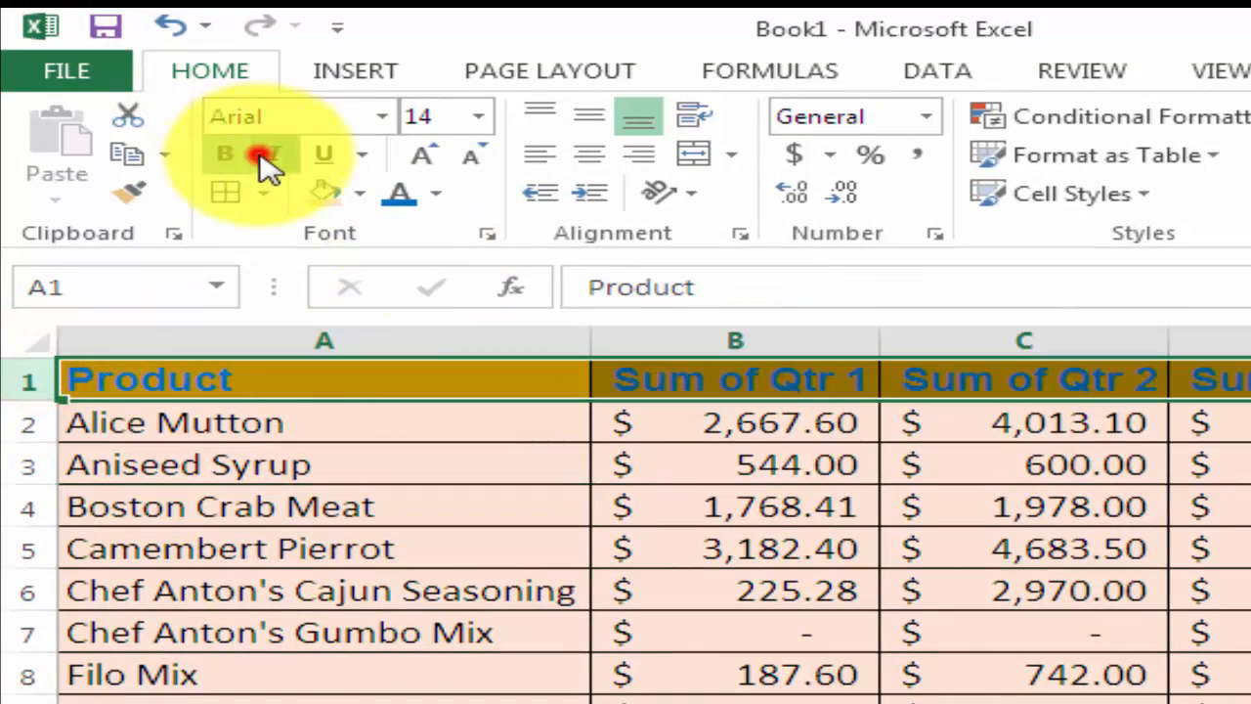
click(245, 459)
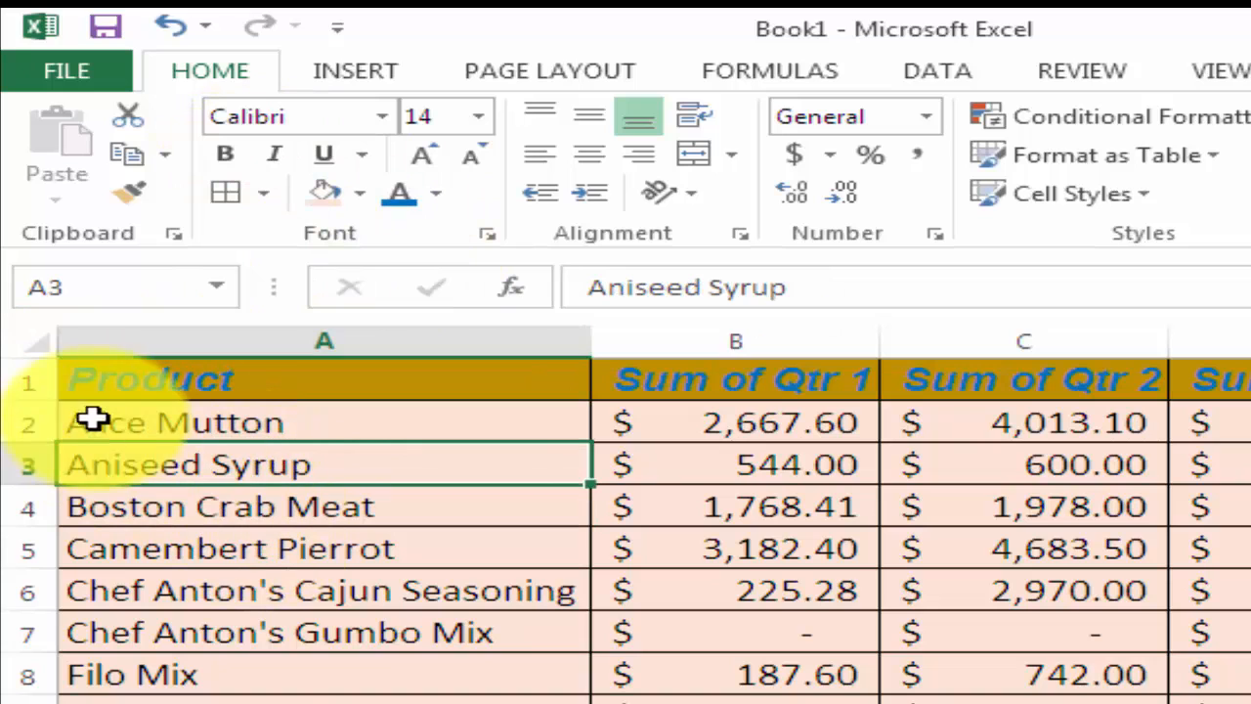
click(26, 381)
click(272, 154)
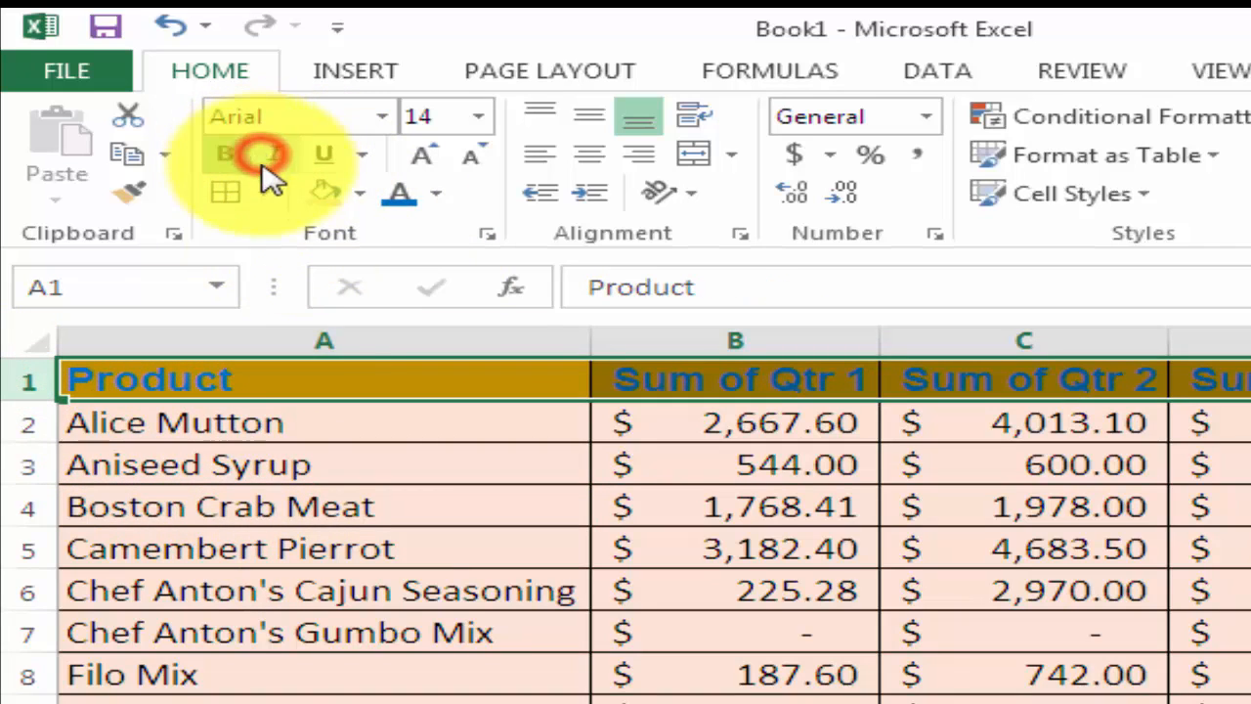
- Underline the text of the header row in row 1
click(324, 157)
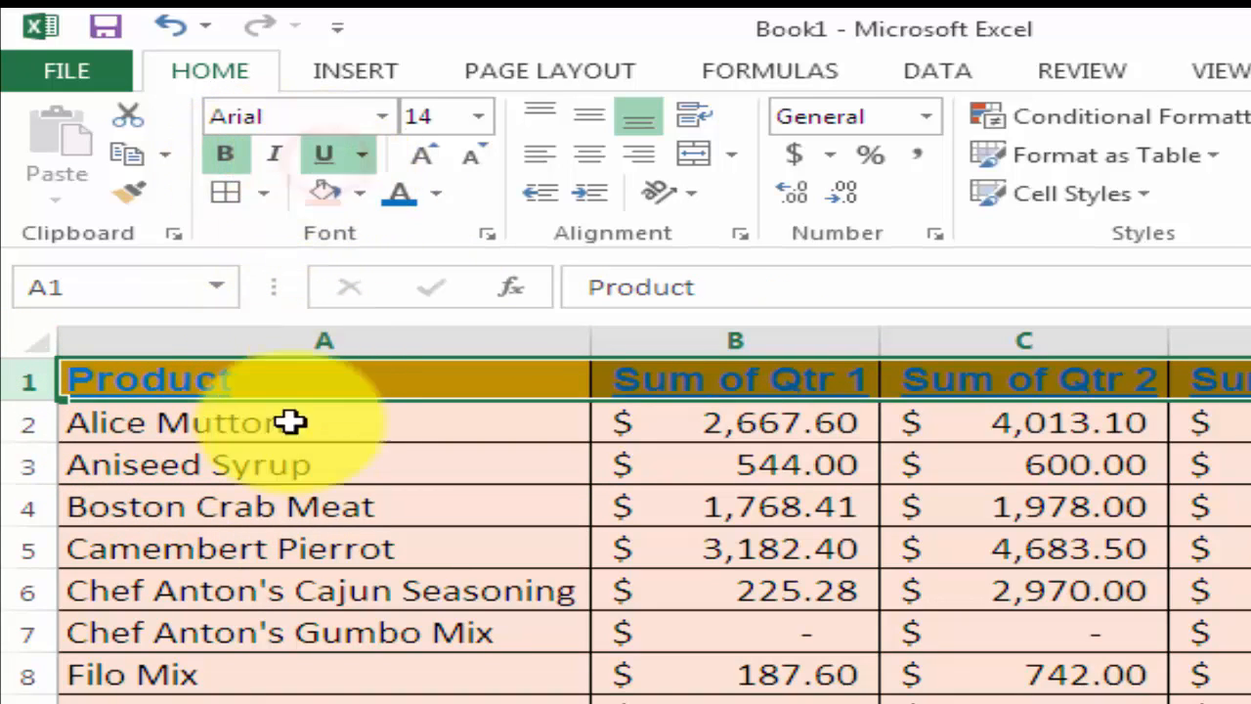
click(284, 459)
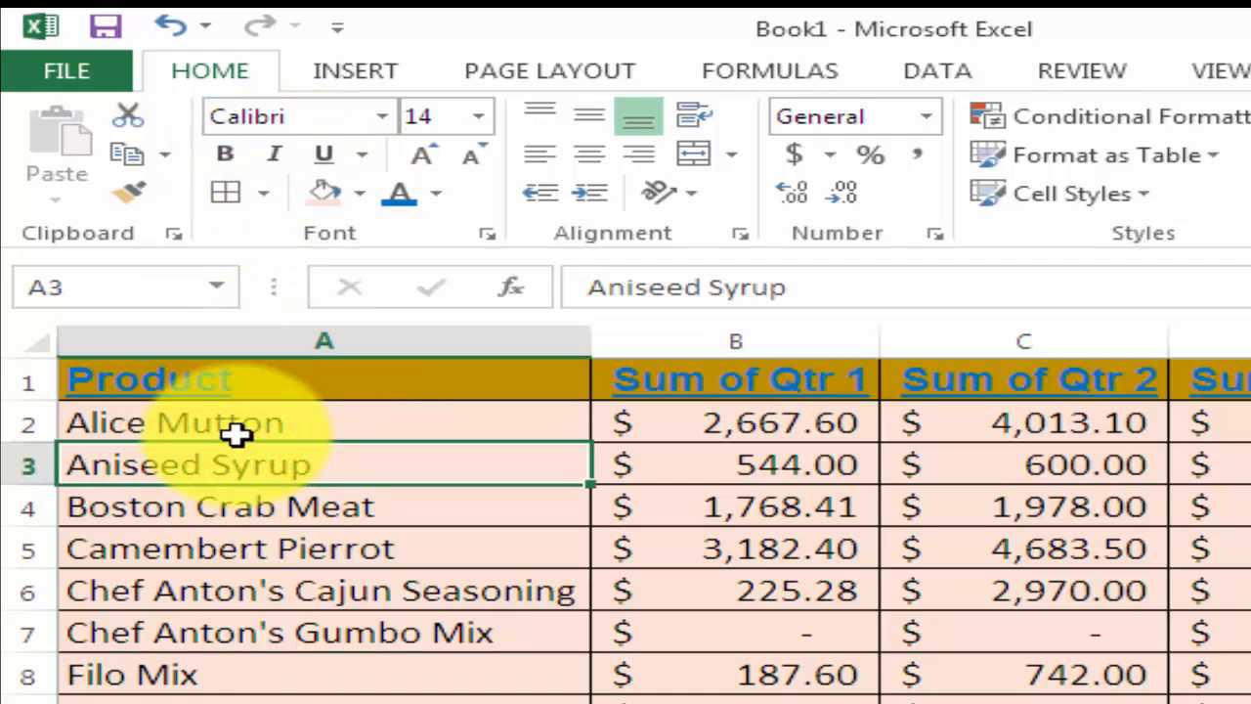
drag(48, 400, 48, 433)
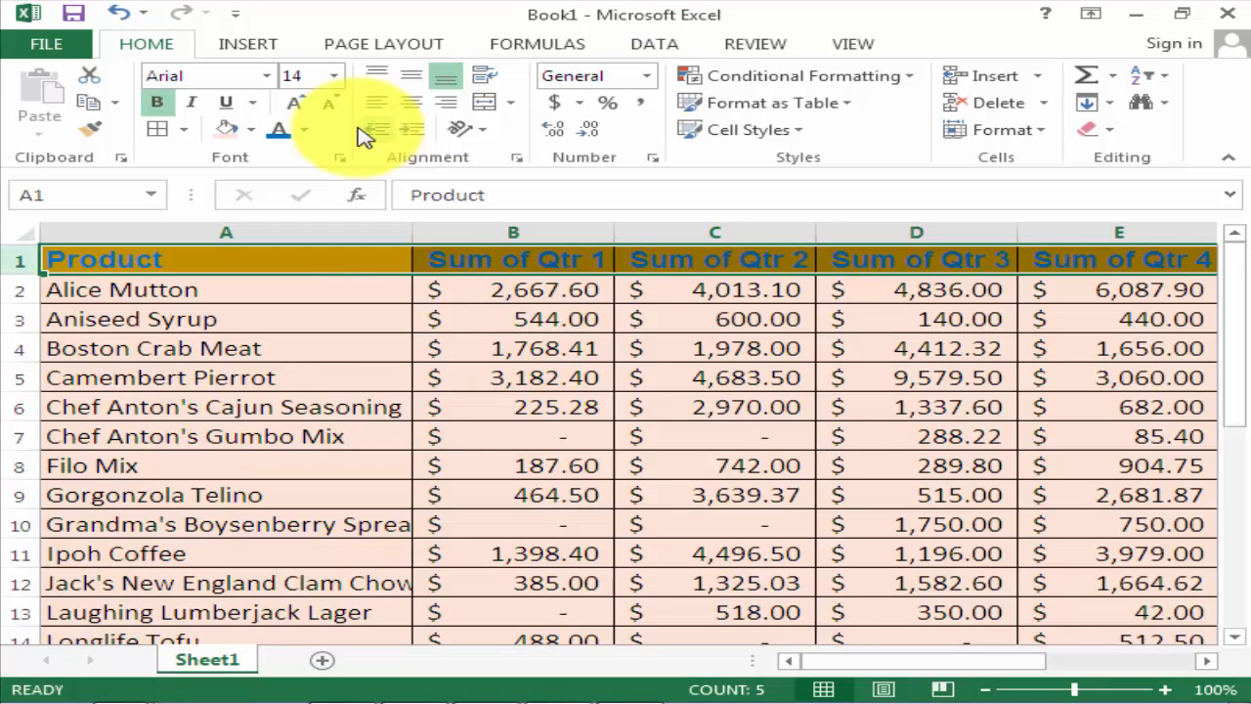
click(357, 14)
key(ctrl+b)
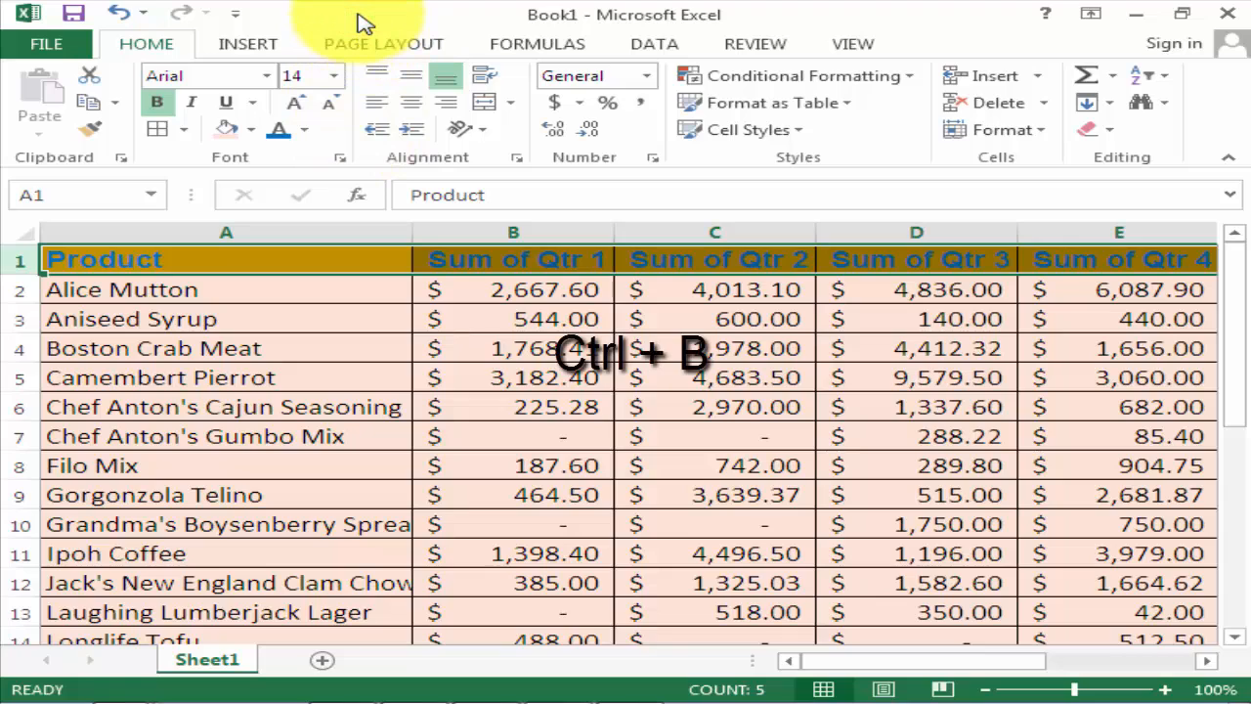
key(ctrl+i)
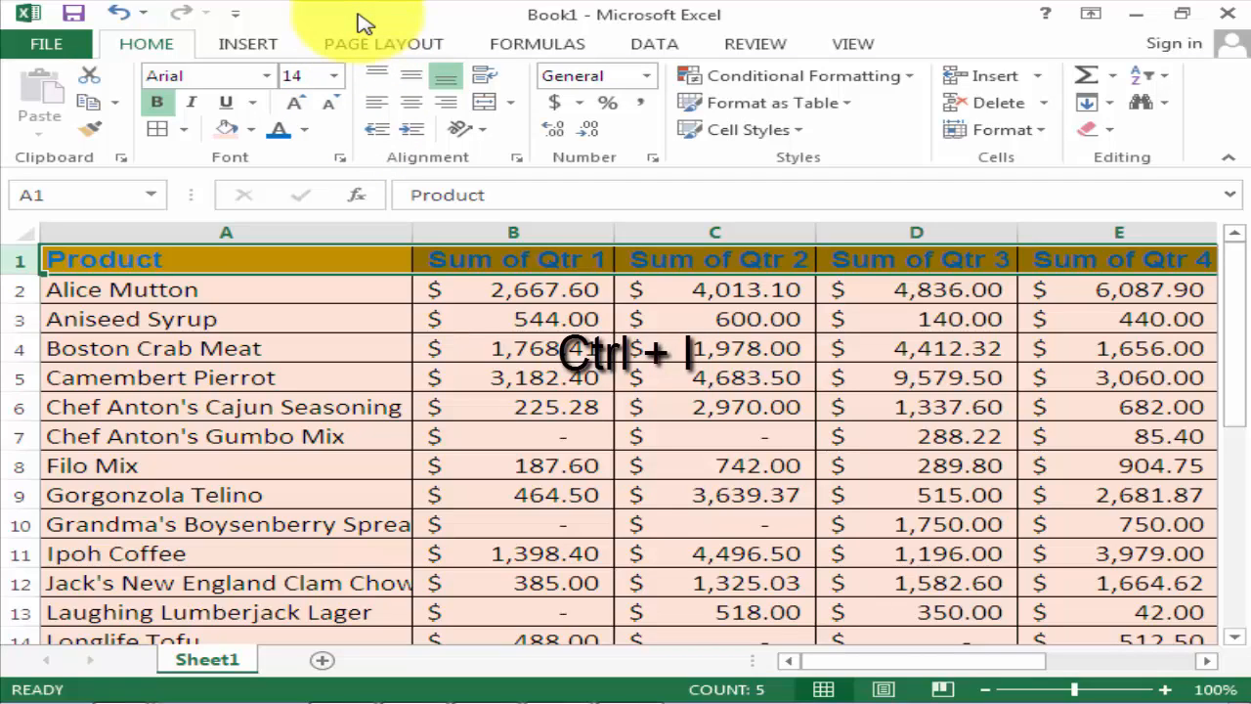
key(ctrl+u)
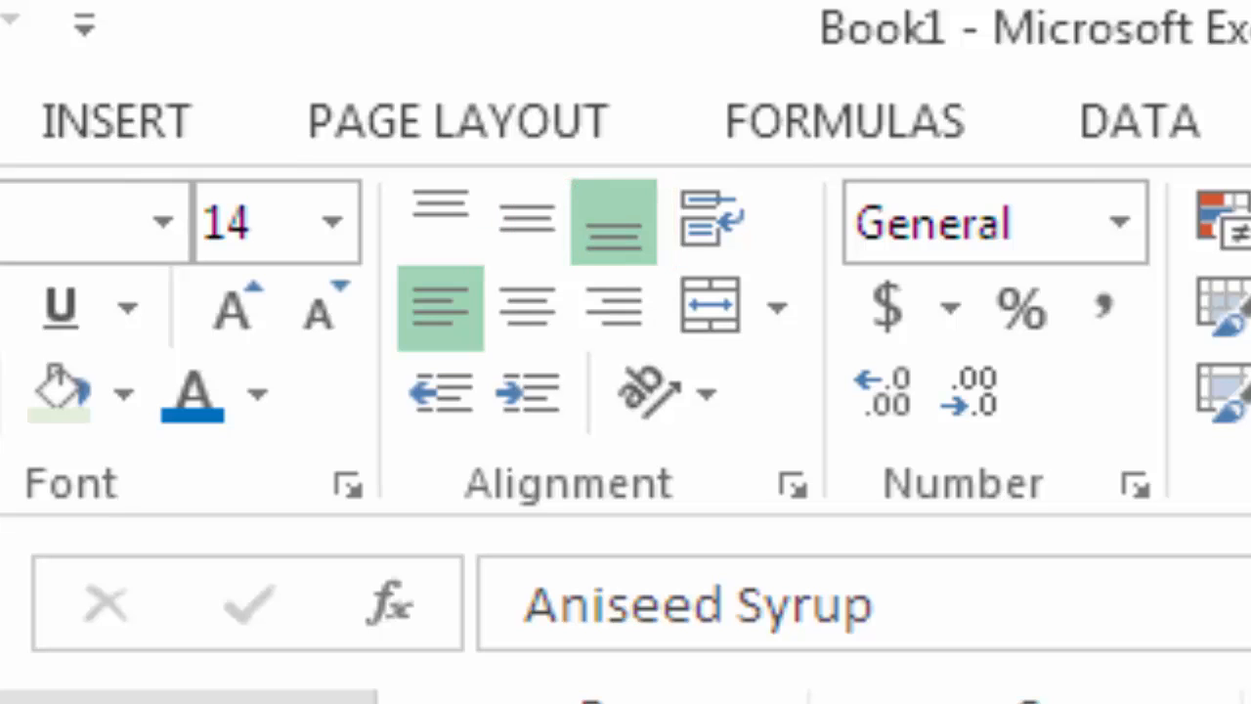
- Center the Product heading in cell A1 horizontally
click(190, 330)
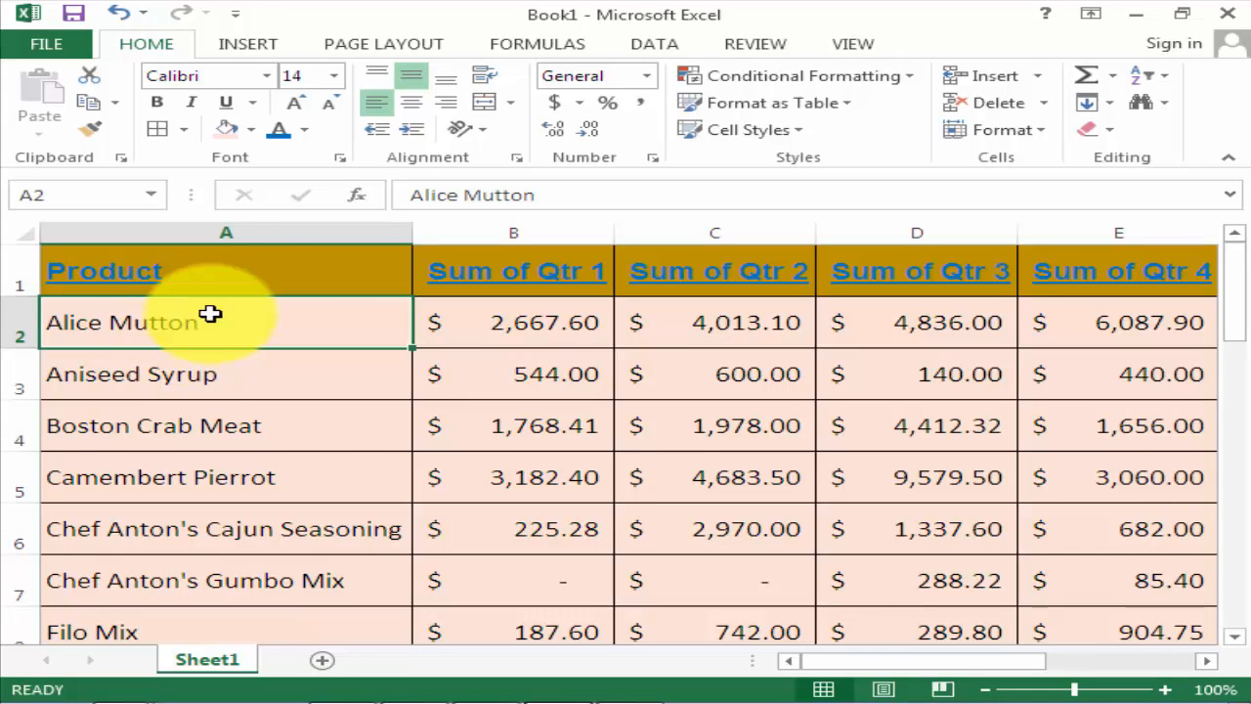
click(237, 269)
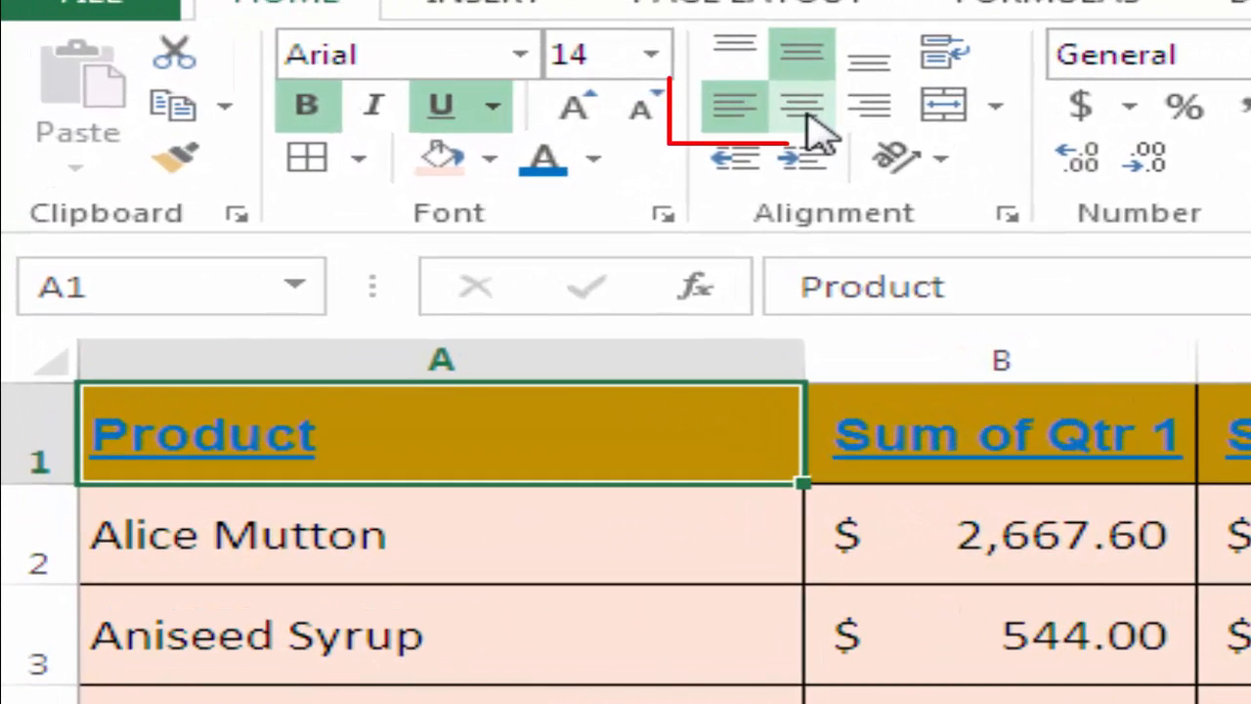
click(807, 115)
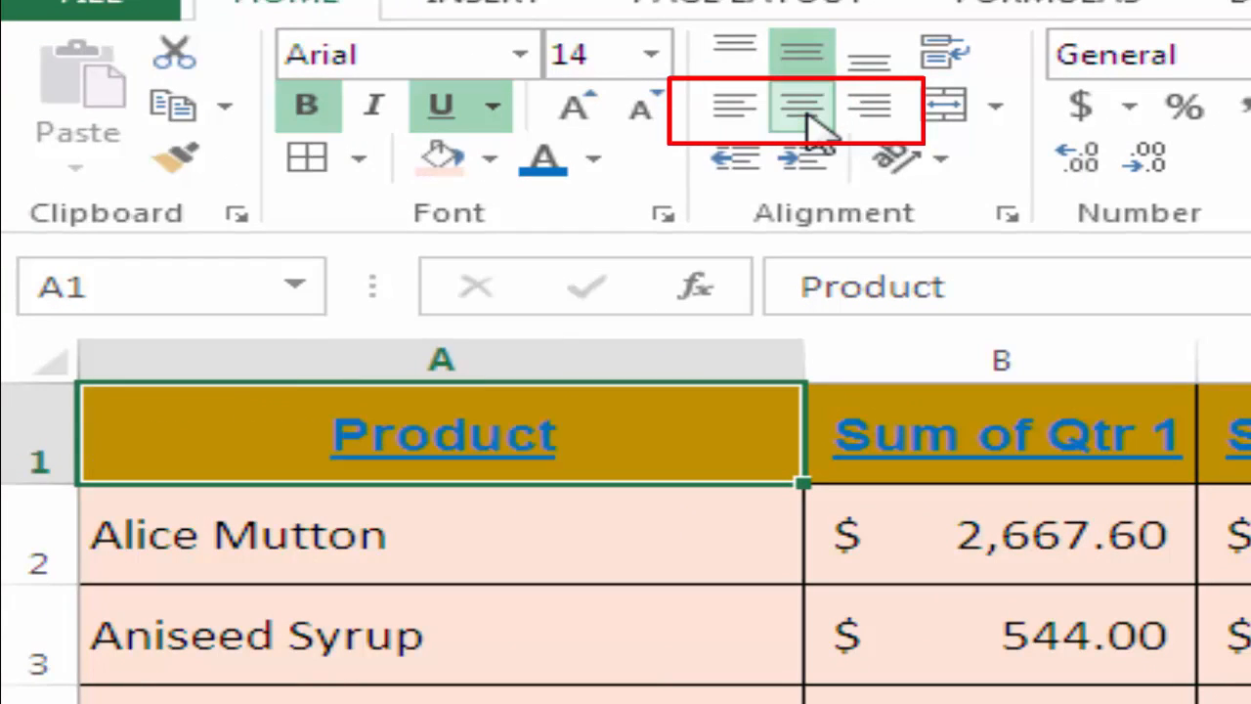
- Switch cell A1's vertical alignment from middle to bottom, and set it back to middle
click(822, 57)
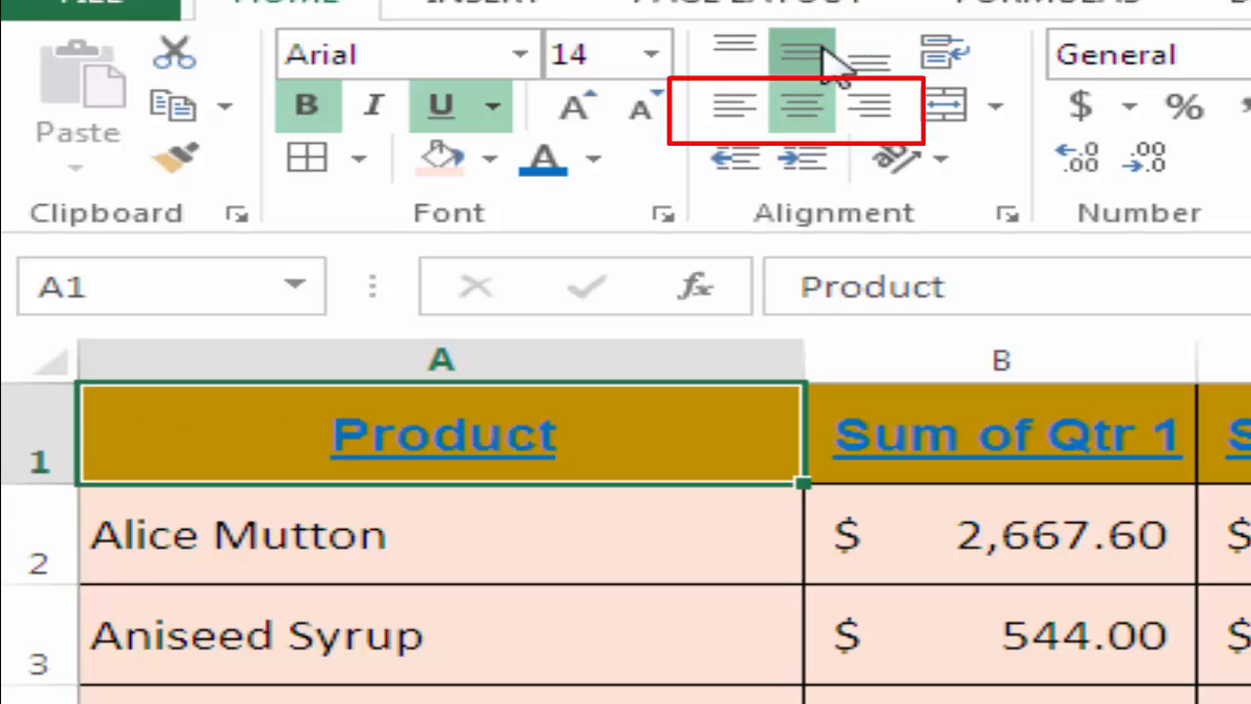
click(824, 54)
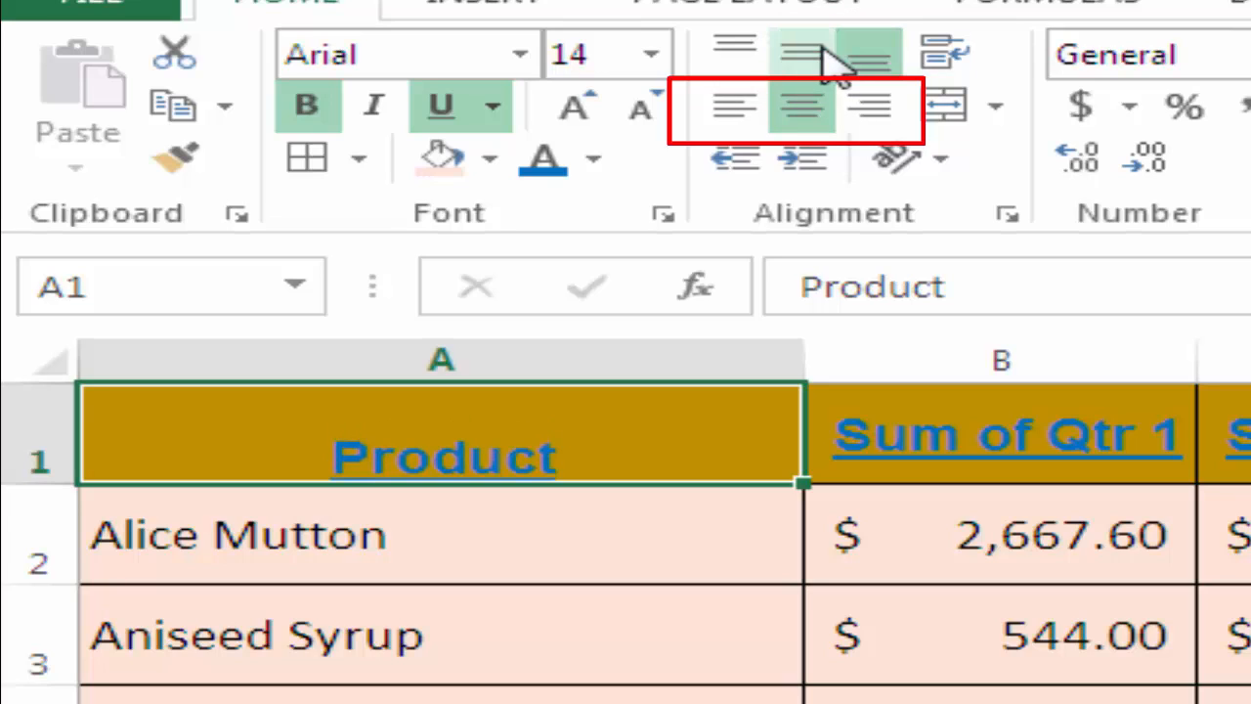
click(820, 51)
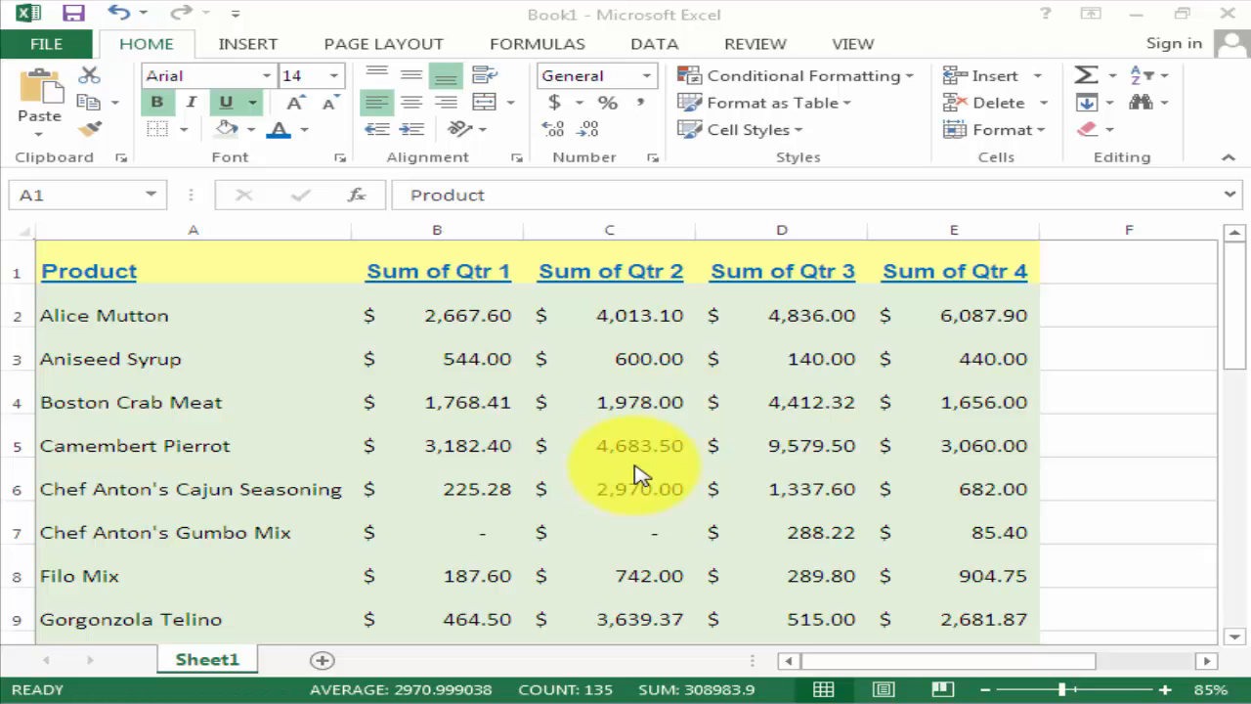
- Apply all borders to the whole sales table and choose the Draw Border tool
click(467, 17)
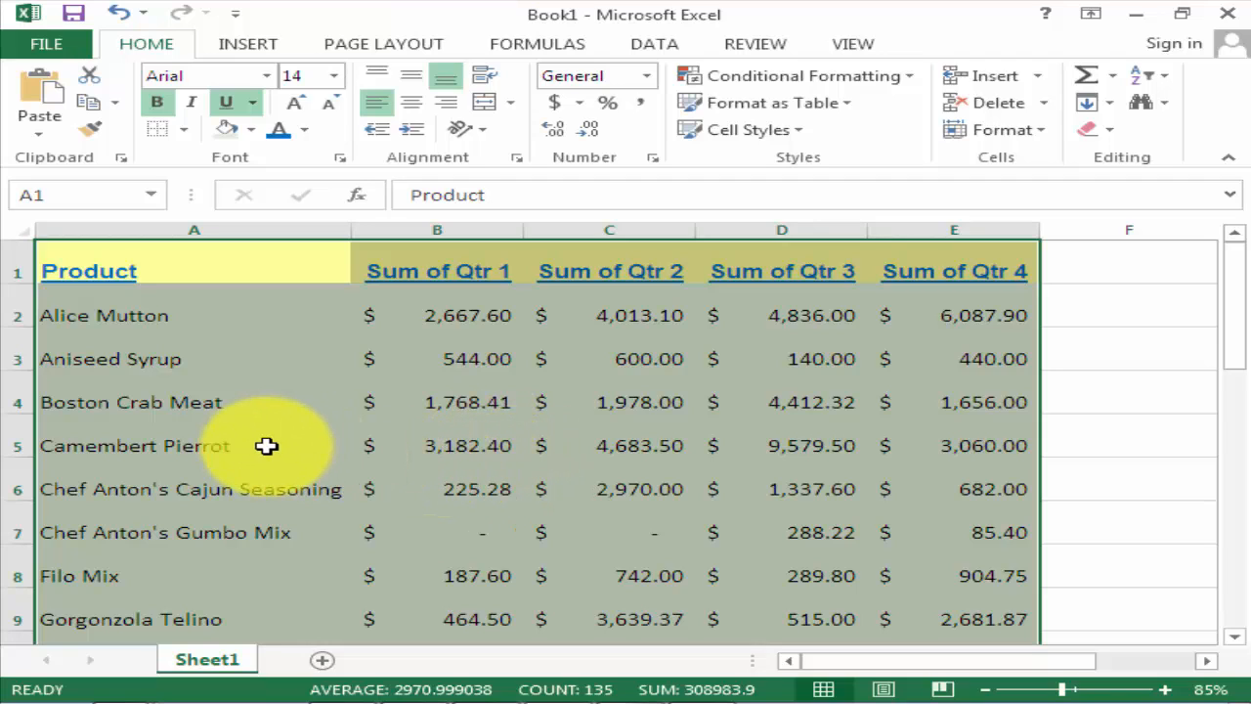
click(185, 131)
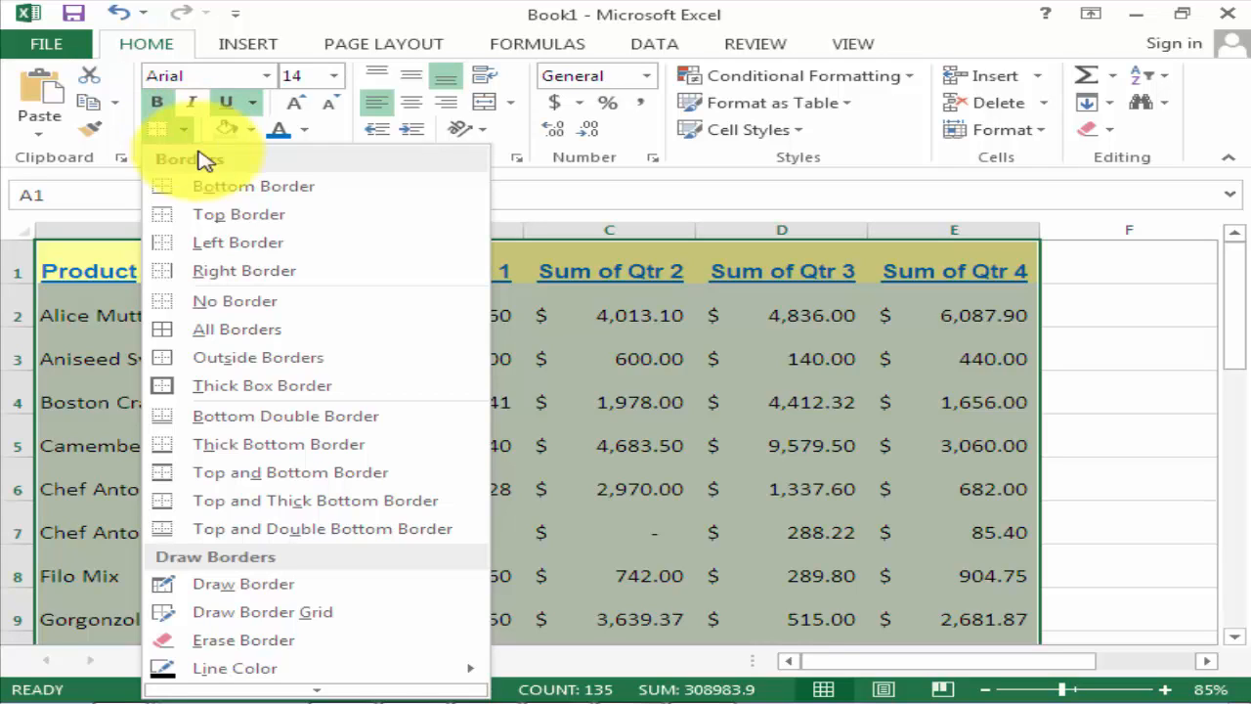
click(237, 329)
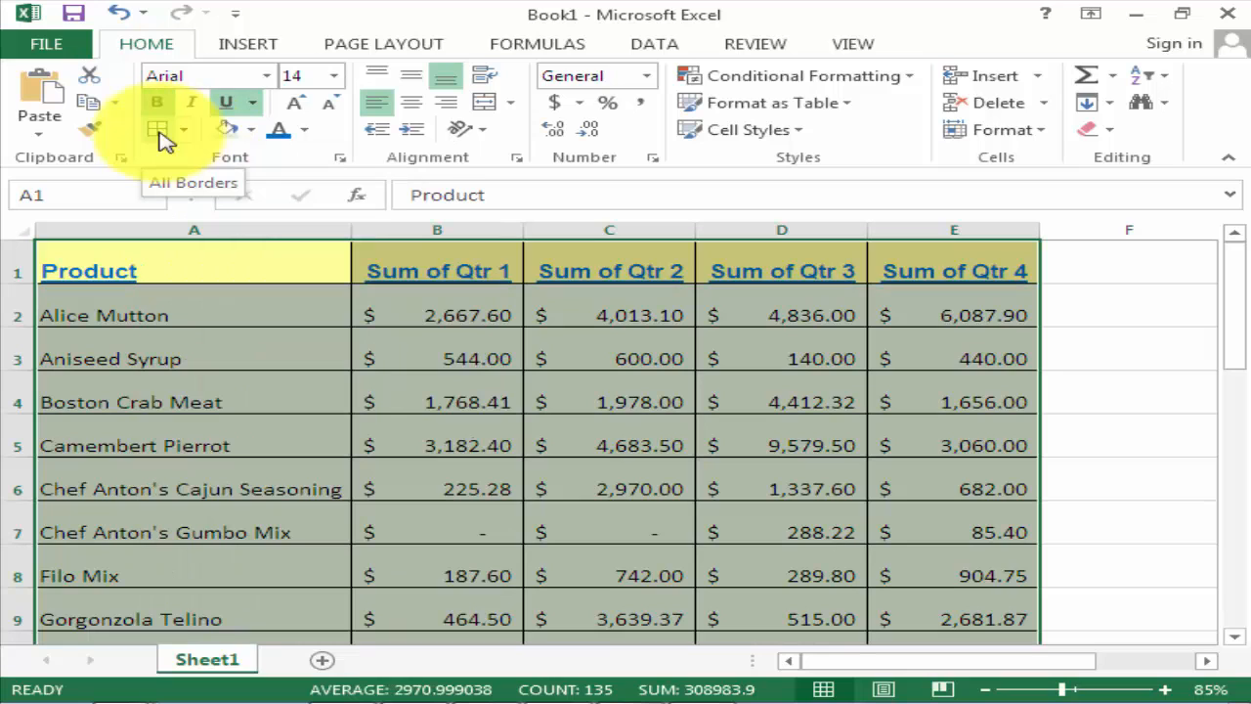
click(183, 132)
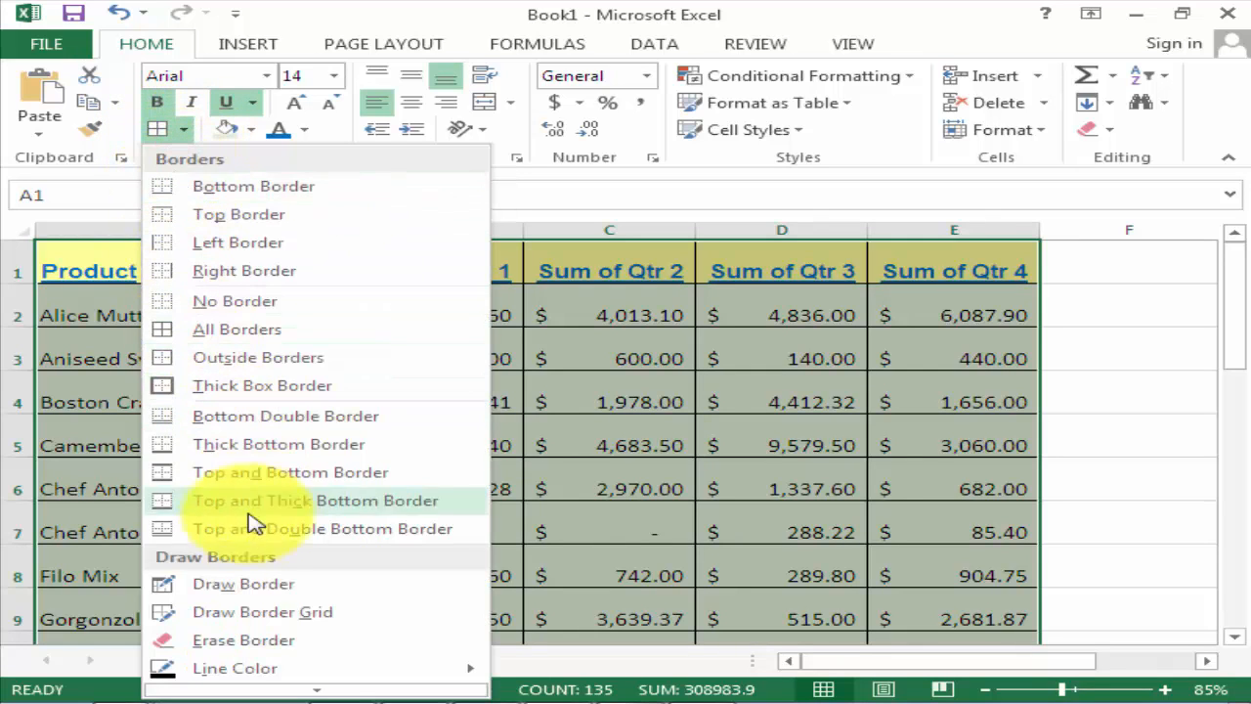
click(243, 583)
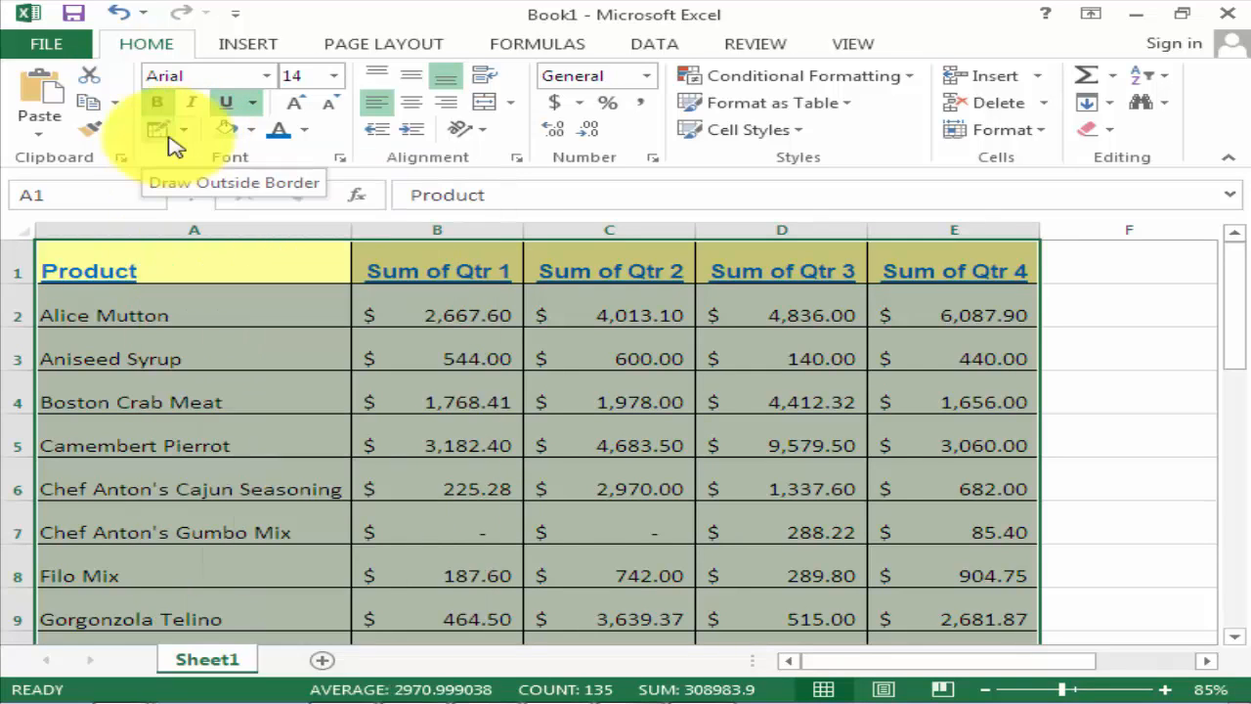
- Fill the whole sales table, including the header row, with a light blue background color
click(253, 133)
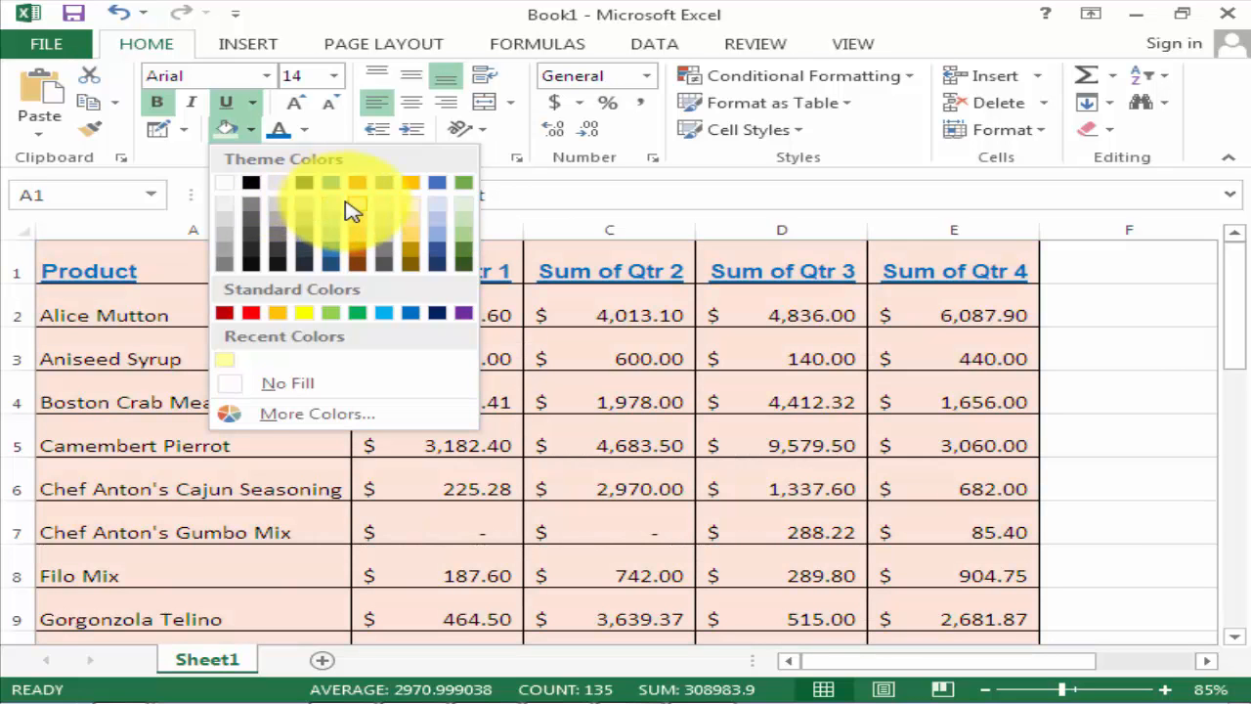
click(332, 208)
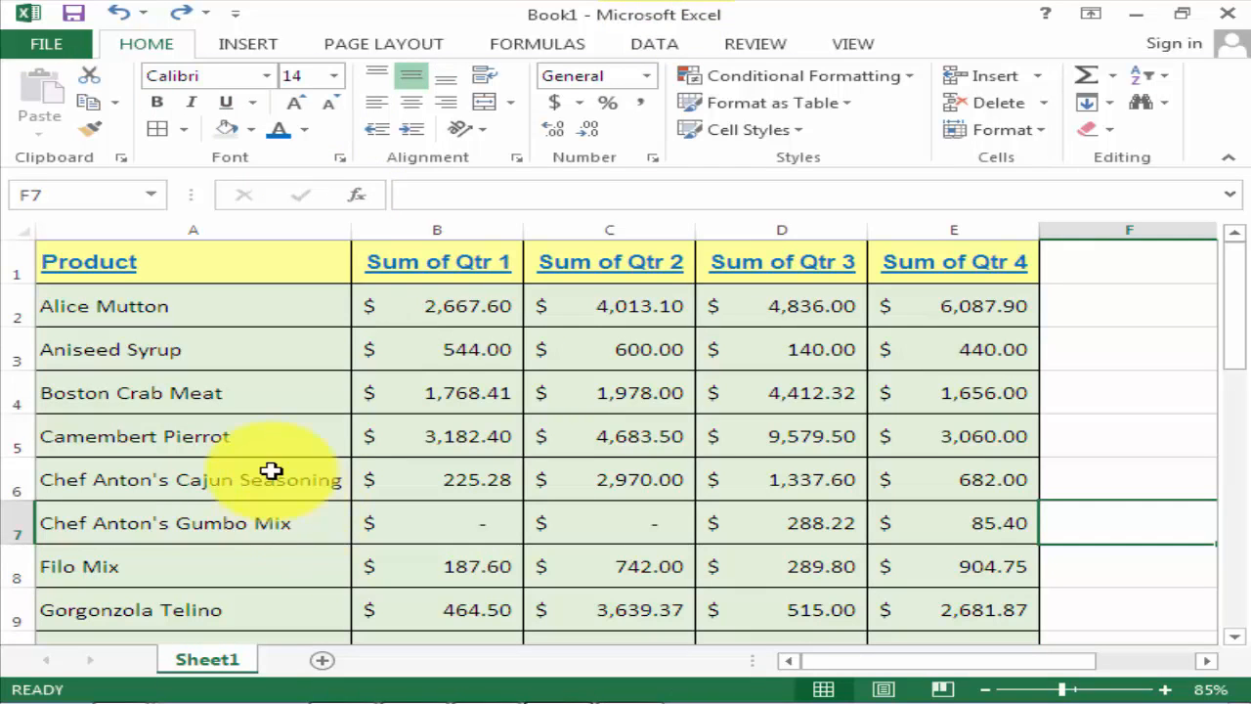
- Apply the Accent2 cell style to the whole sales table, from the header row down to Grand Total
click(23, 230)
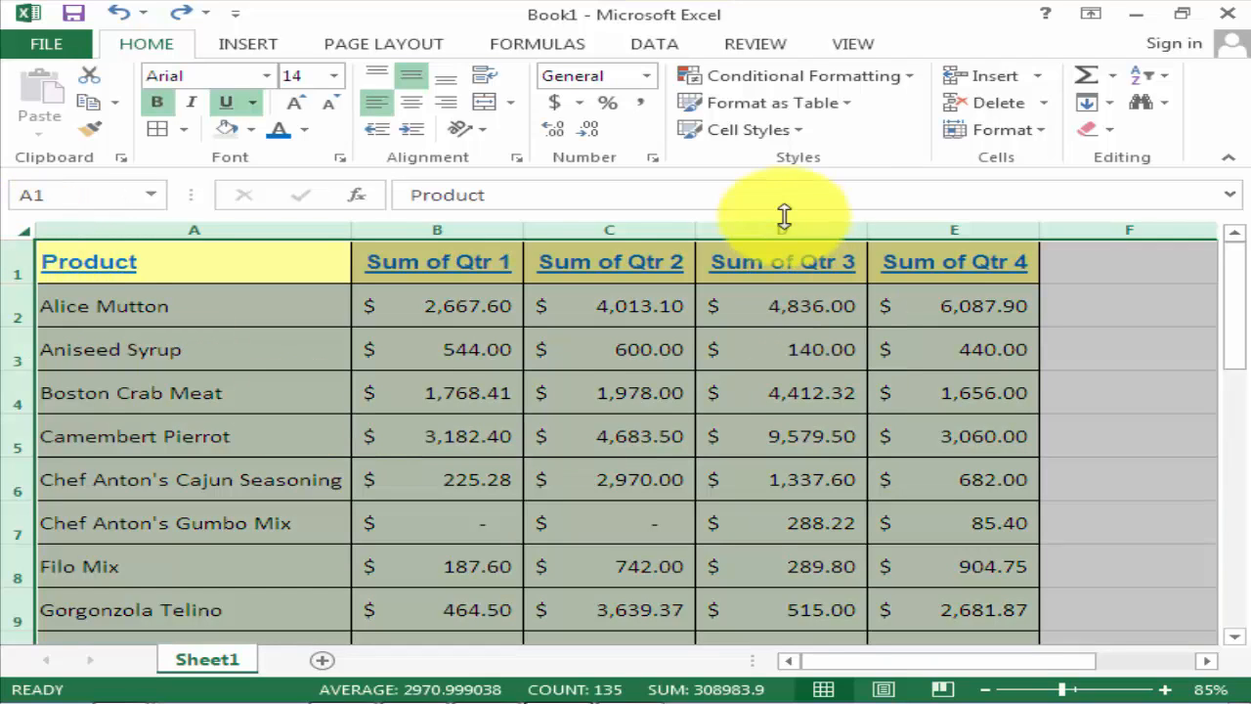
click(796, 134)
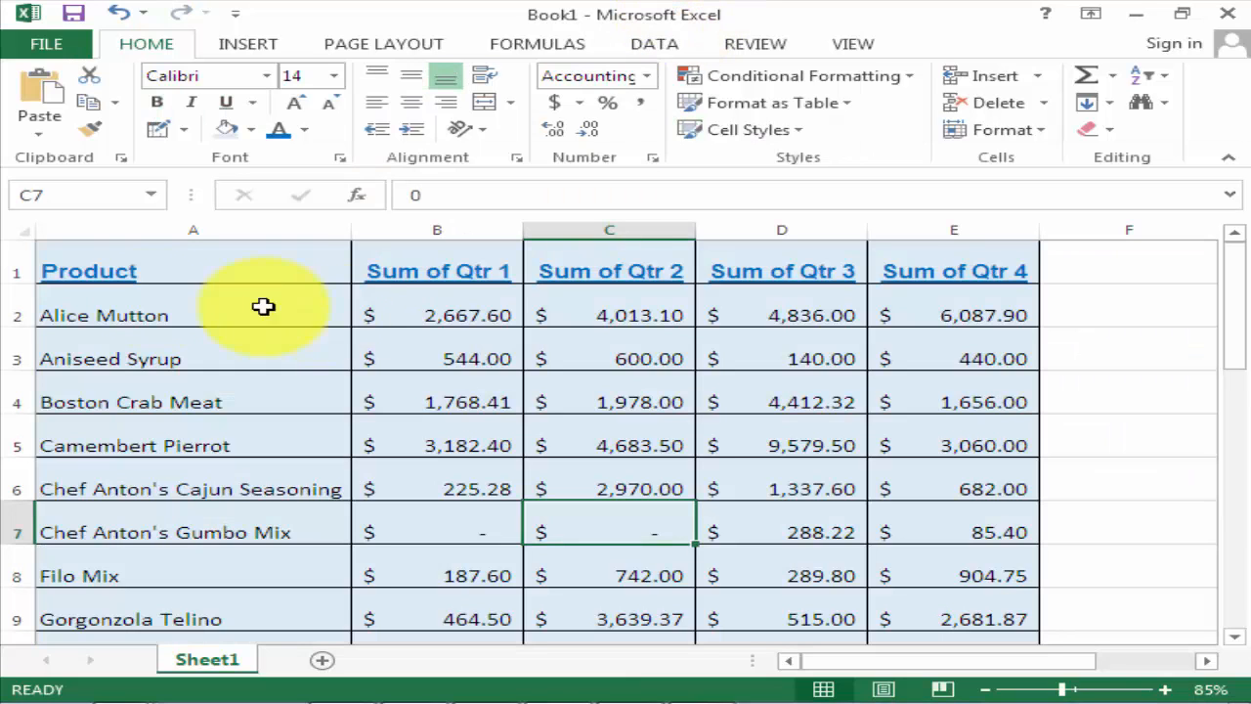
drag(89, 282, 958, 552)
drag(962, 588, 993, 573)
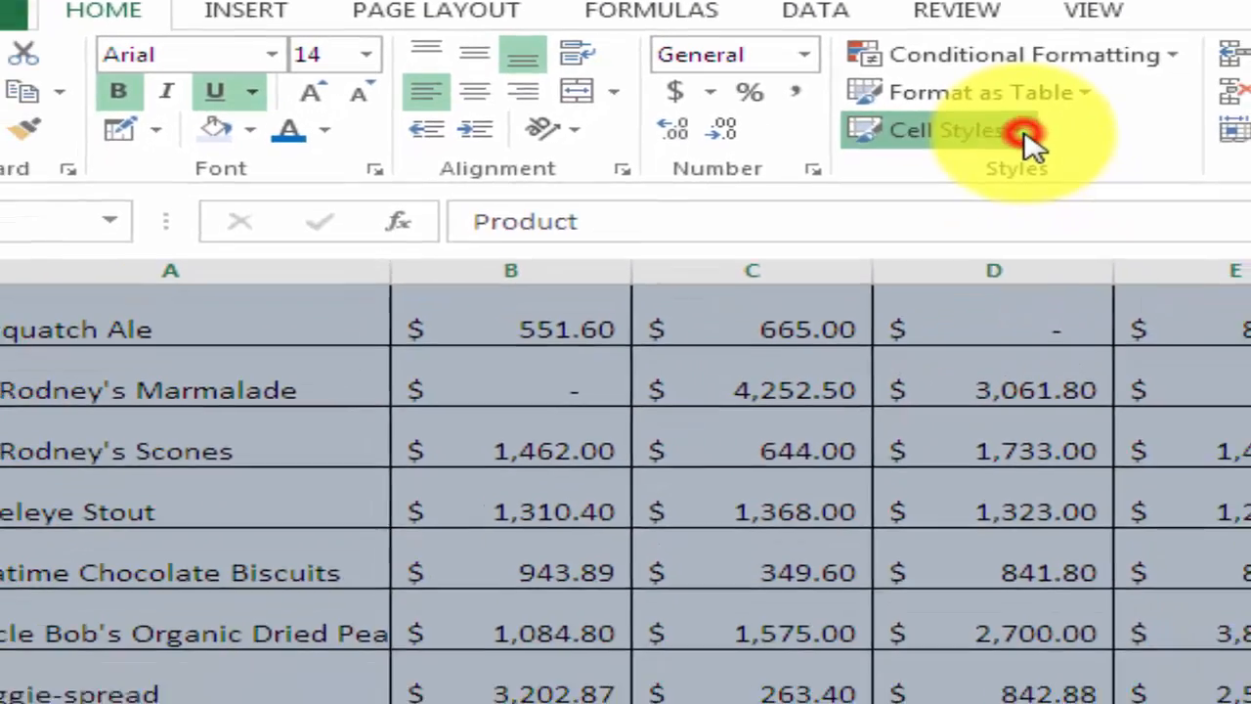
click(1026, 135)
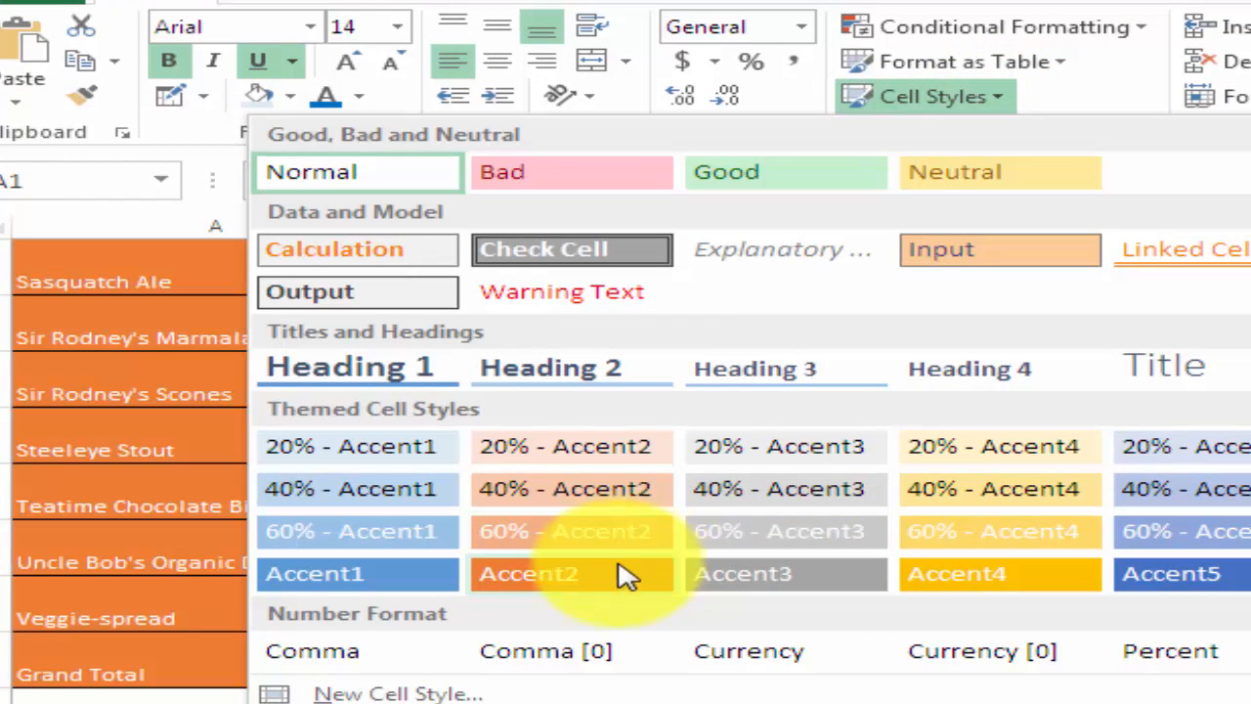
click(621, 579)
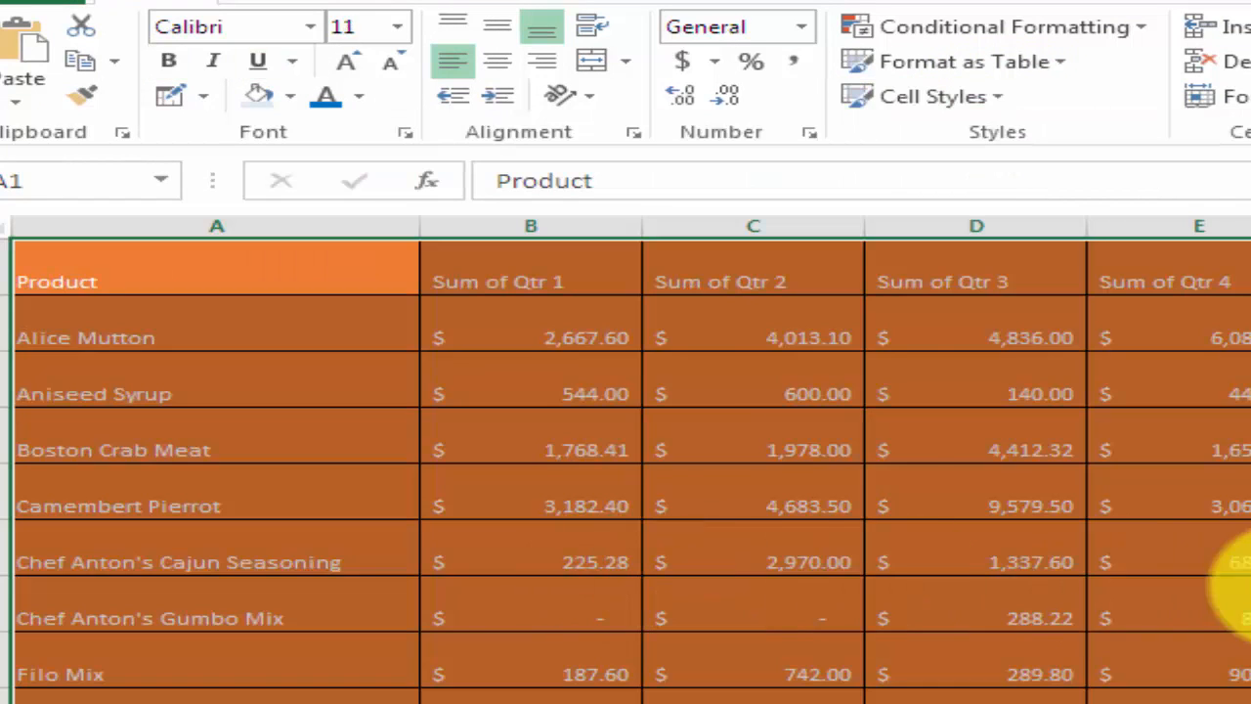
click(1250, 603)
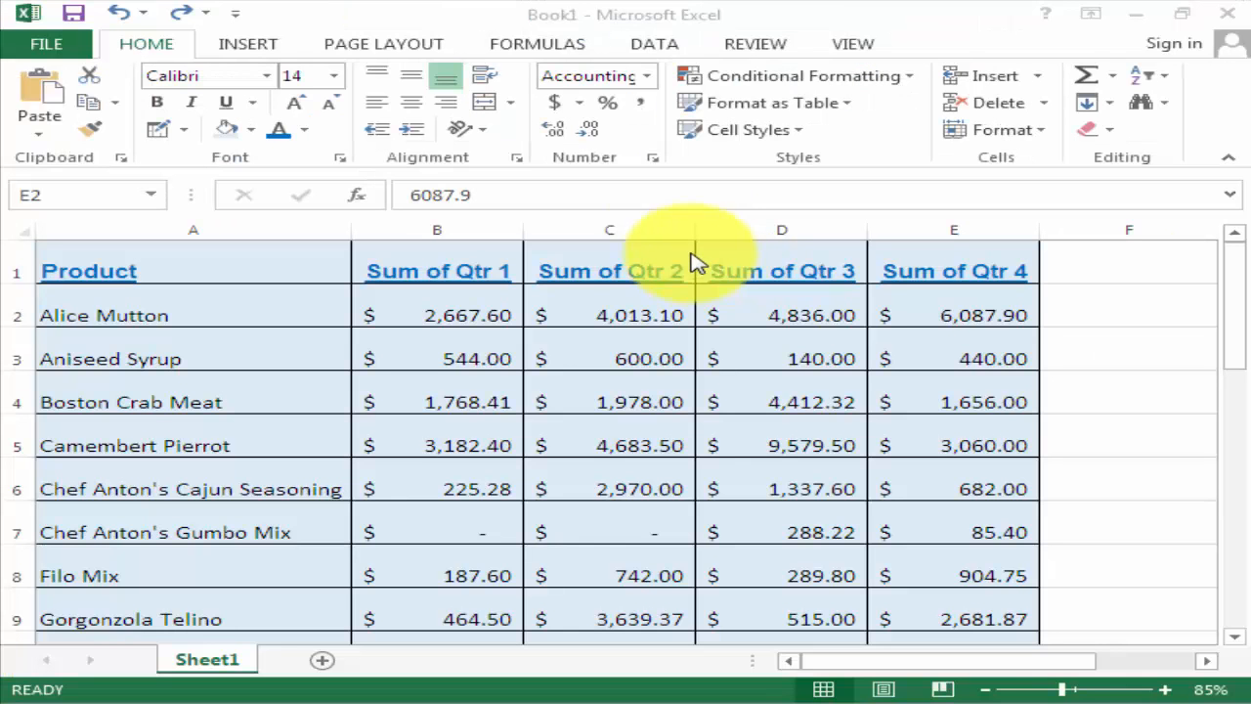
- Check the number formats offered for cell E2, and set the Sum of Qtr 3 column (D) to the Percentage format
click(649, 78)
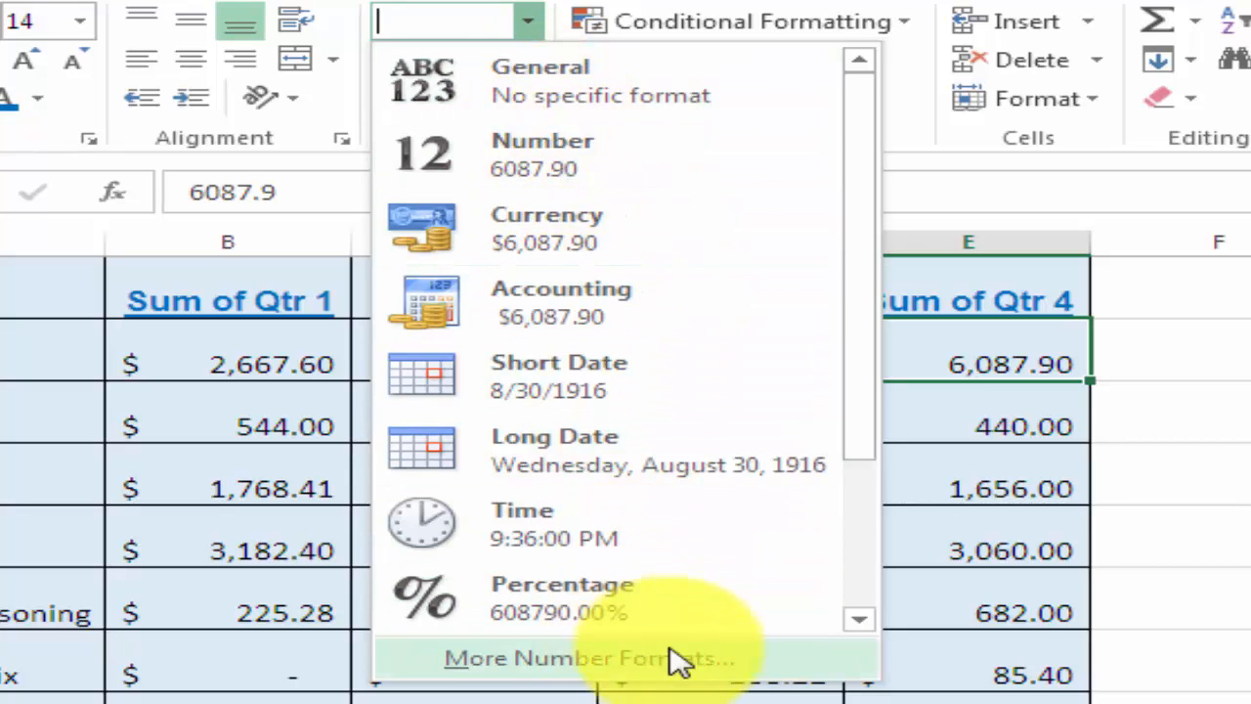
click(1208, 642)
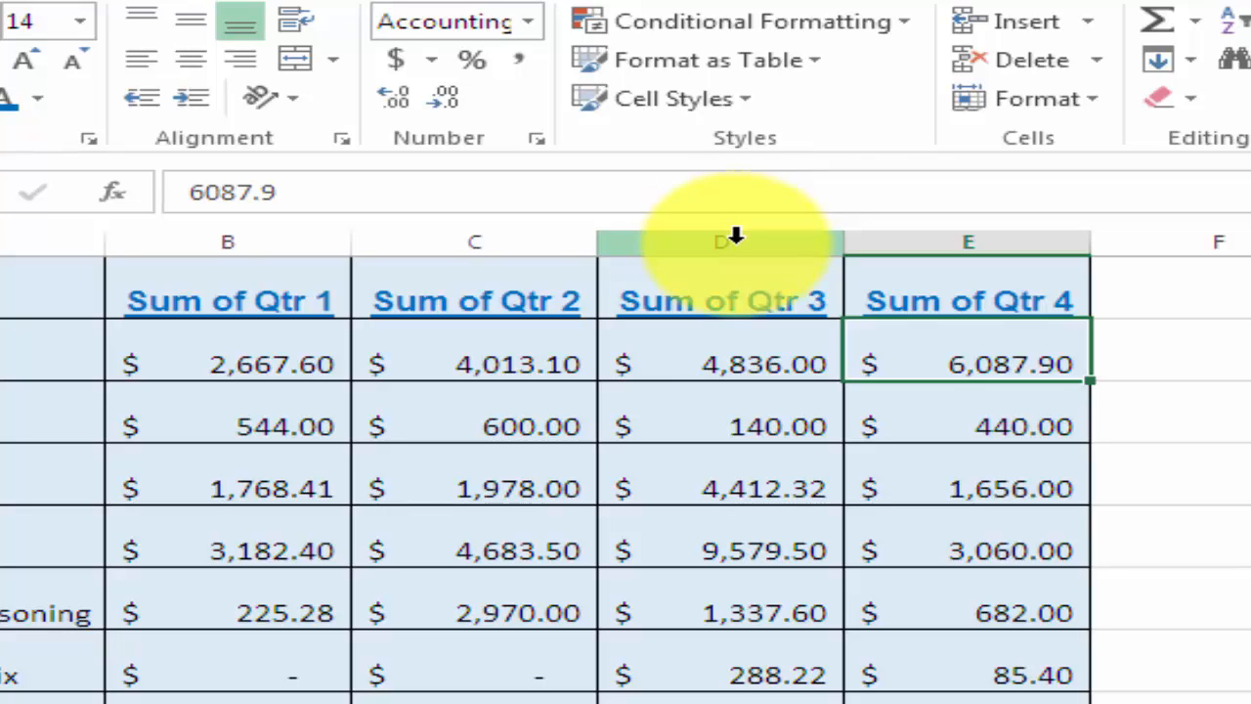
click(735, 236)
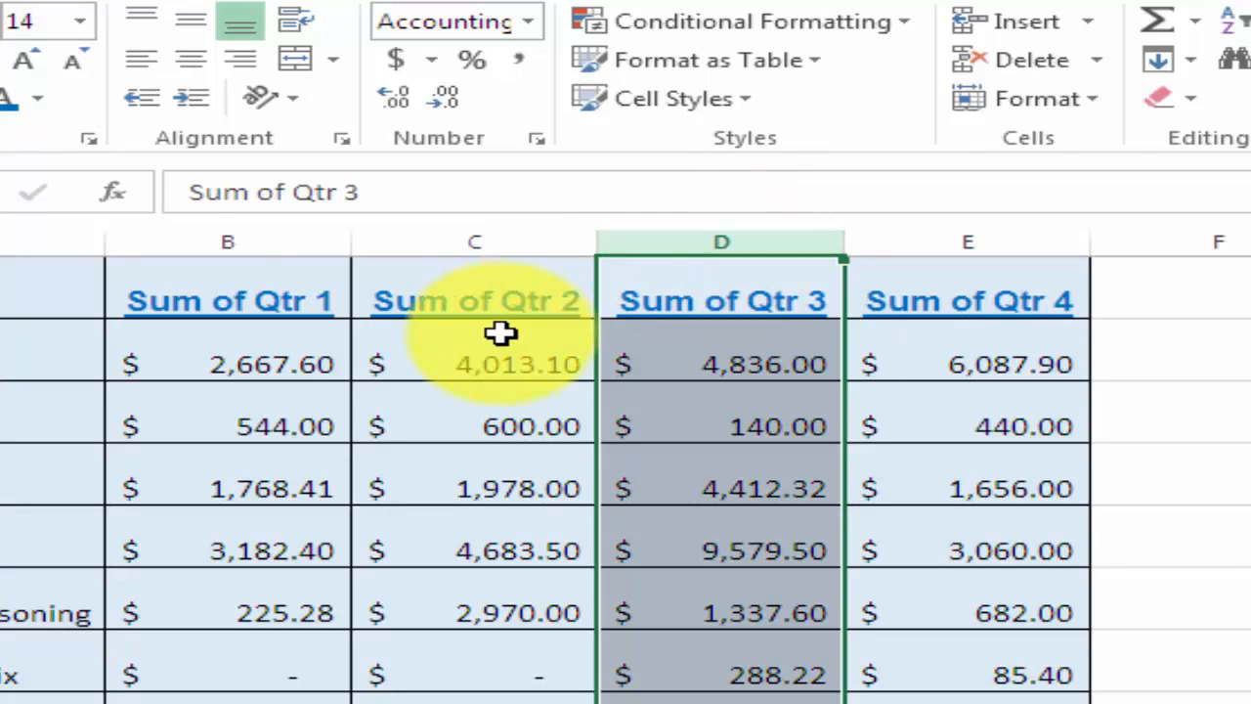
click(528, 21)
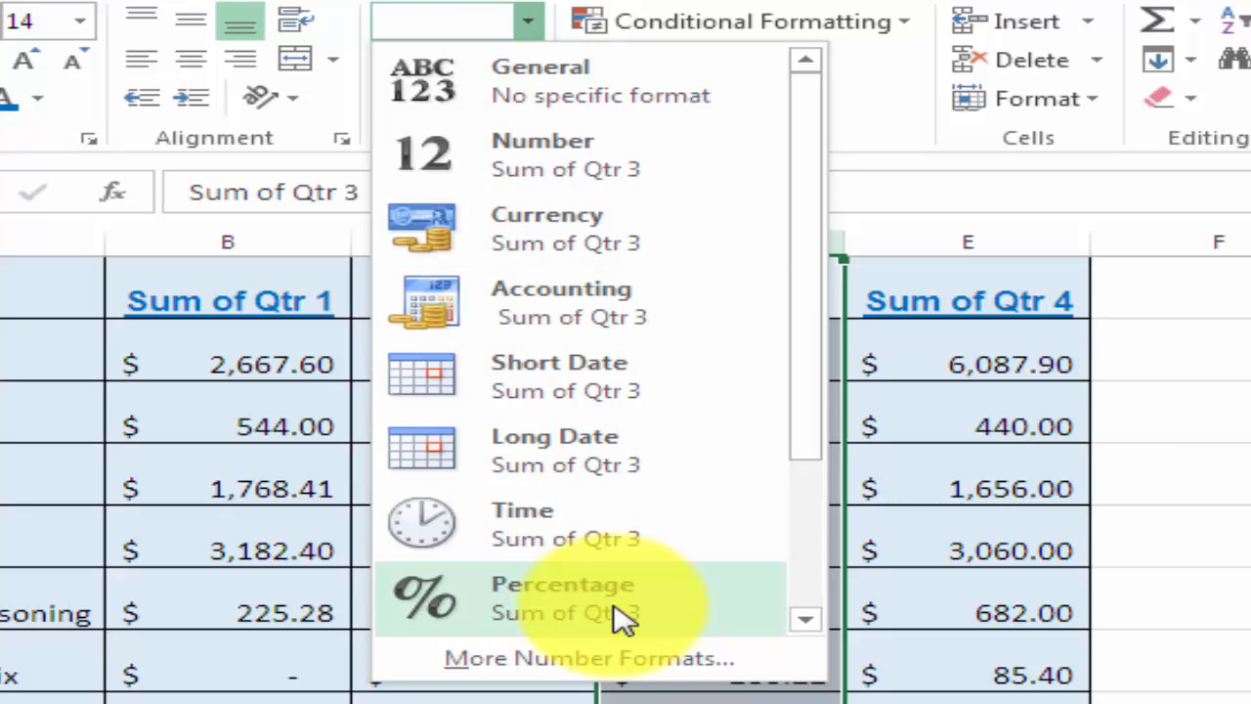
click(617, 614)
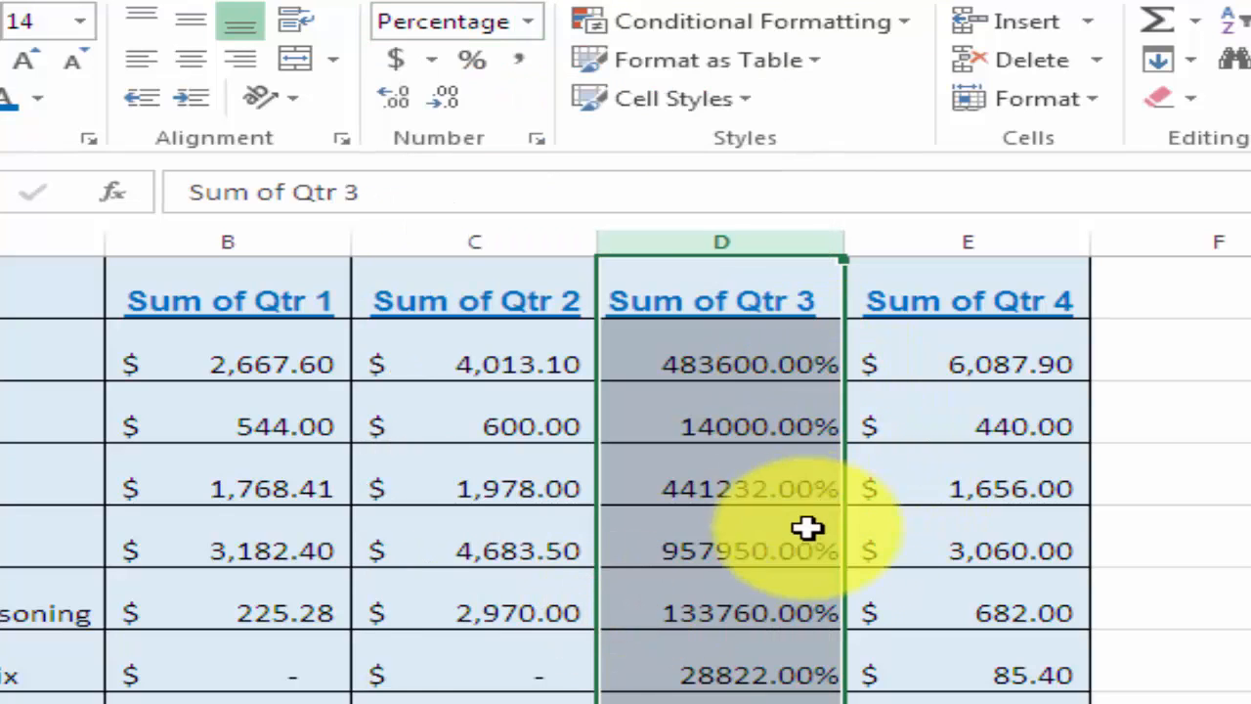